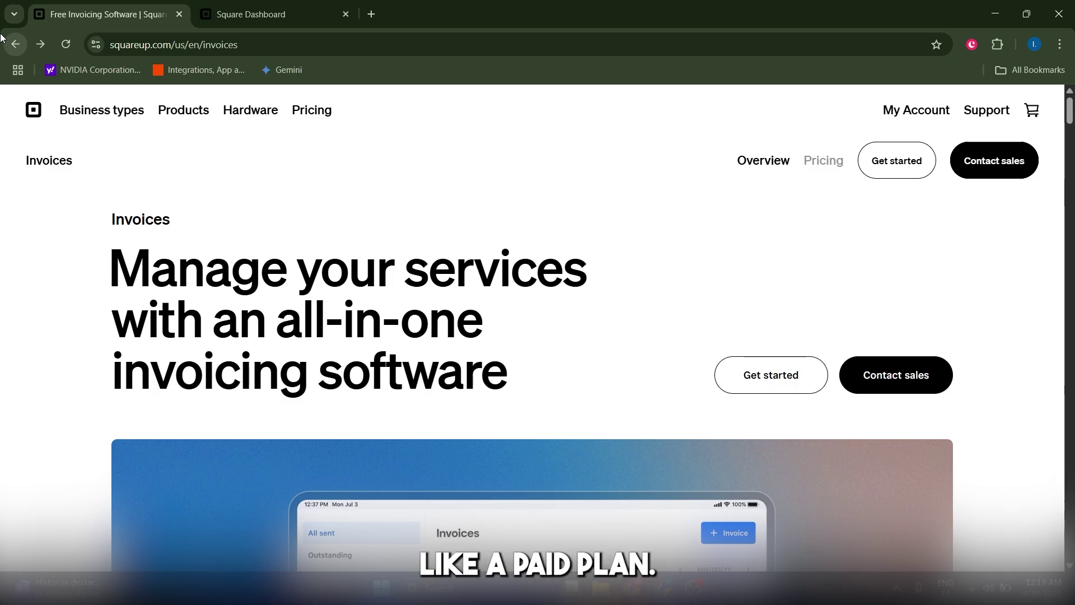
Look over the Square Invoices pricing plans, scrolling through the plan details.
click(824, 161)
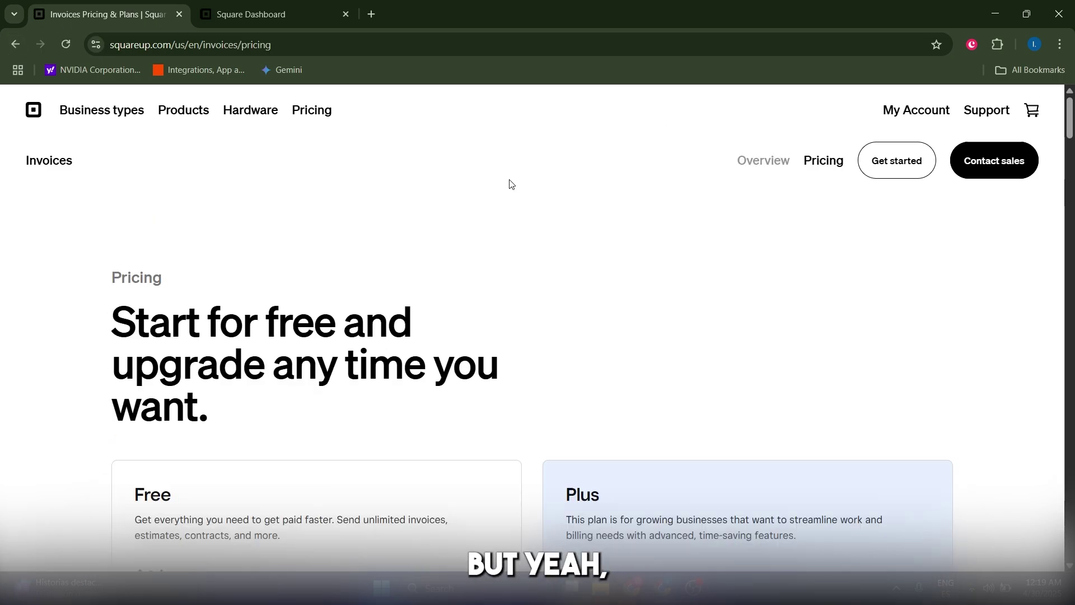
scroll(407, 276, down, 5)
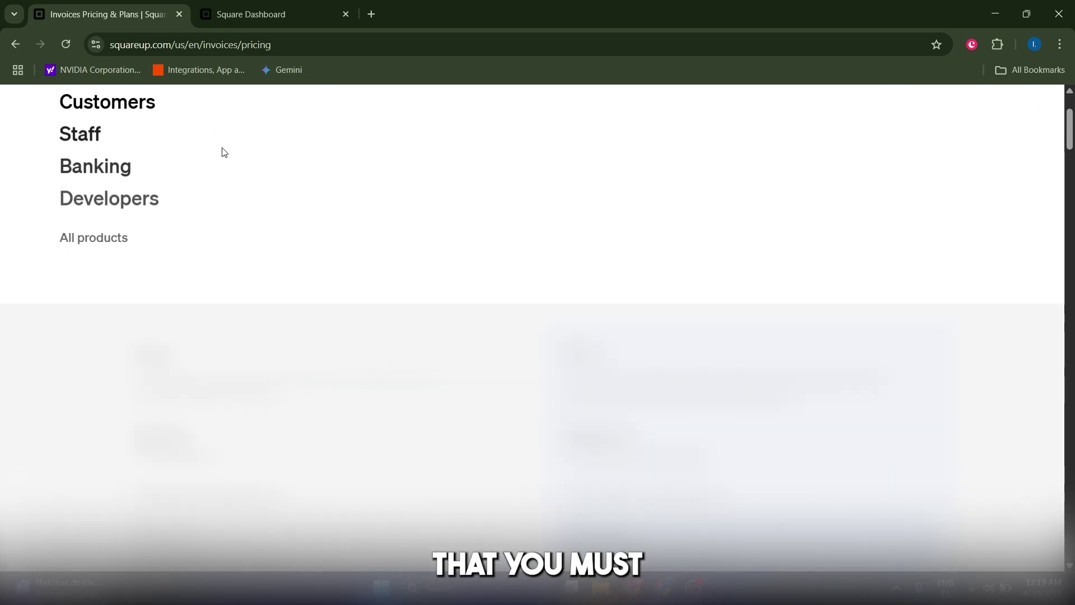
scroll(449, 250, down, 2)
click(347, 1)
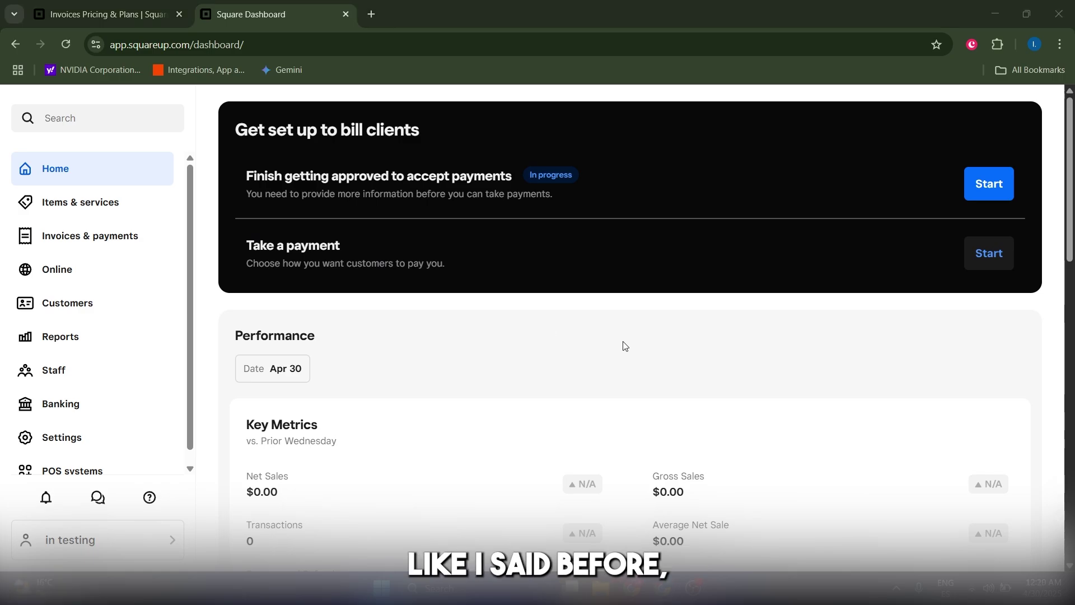
scroll(396, 364, down, 8)
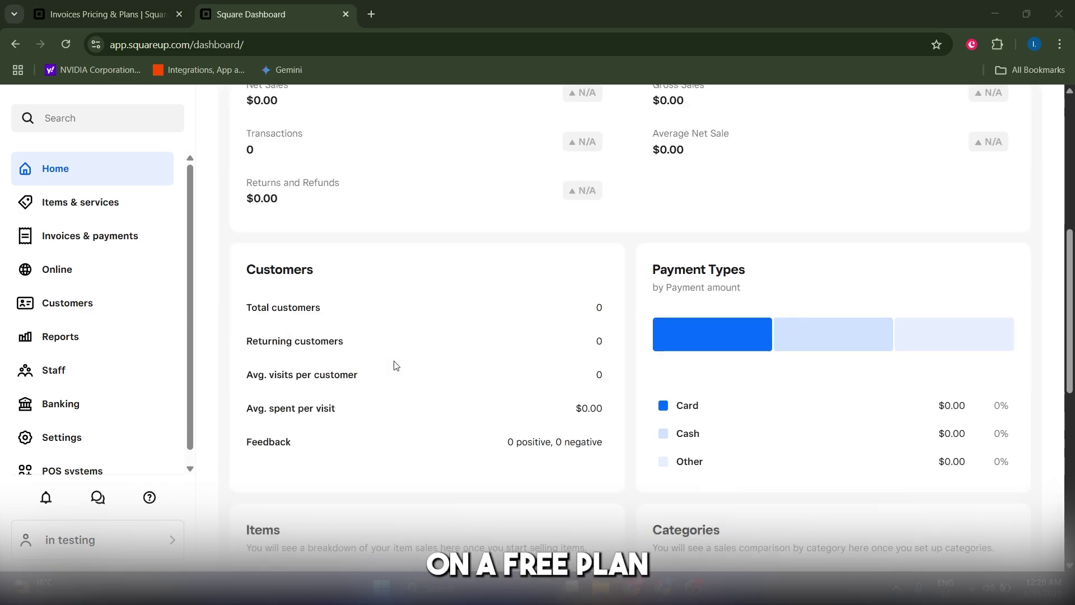
scroll(585, 367, up, 8)
scroll(554, 359, down, 10)
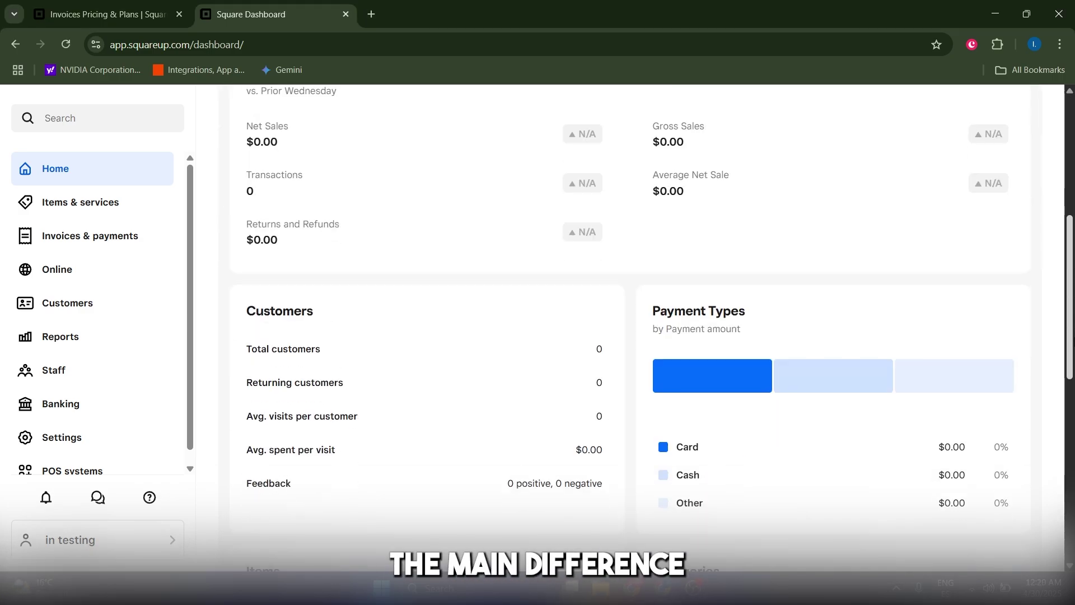
scroll(554, 359, up, 10)
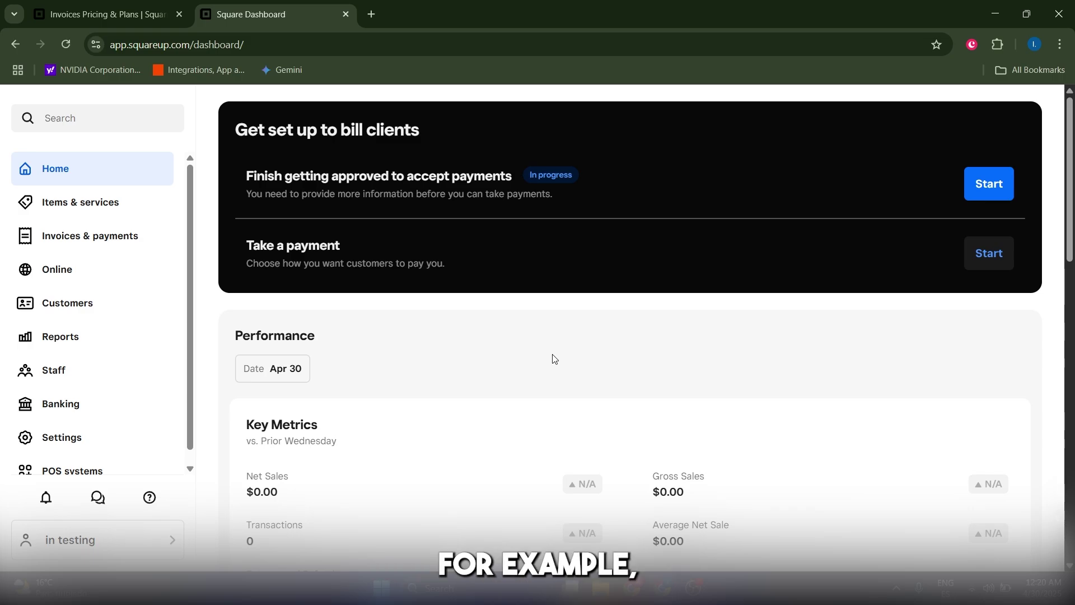
scroll(464, 310, down, 10)
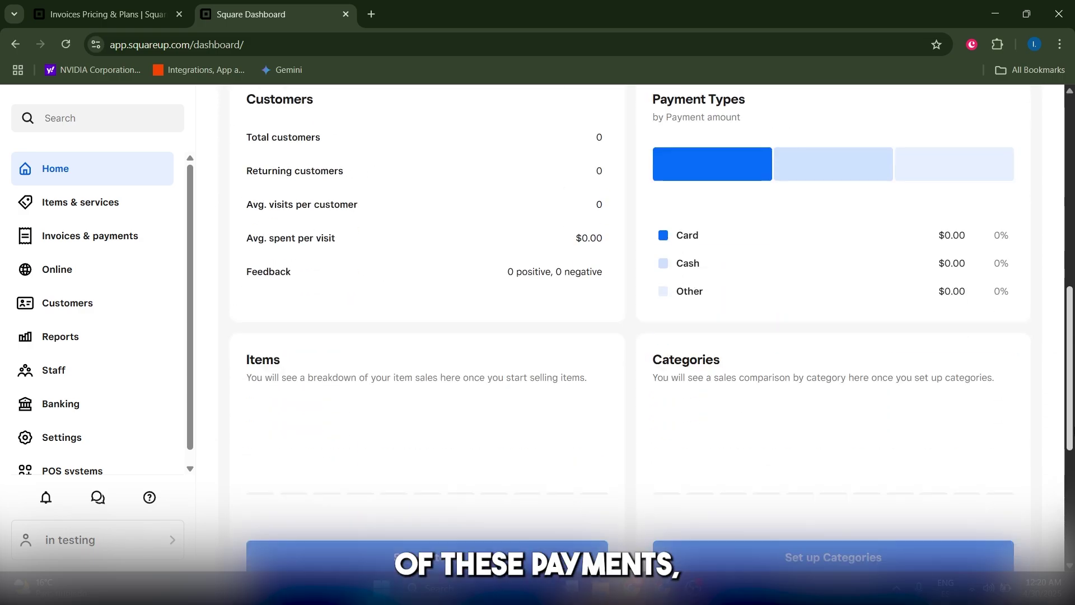
scroll(464, 310, up, 8)
scroll(480, 283, down, 8)
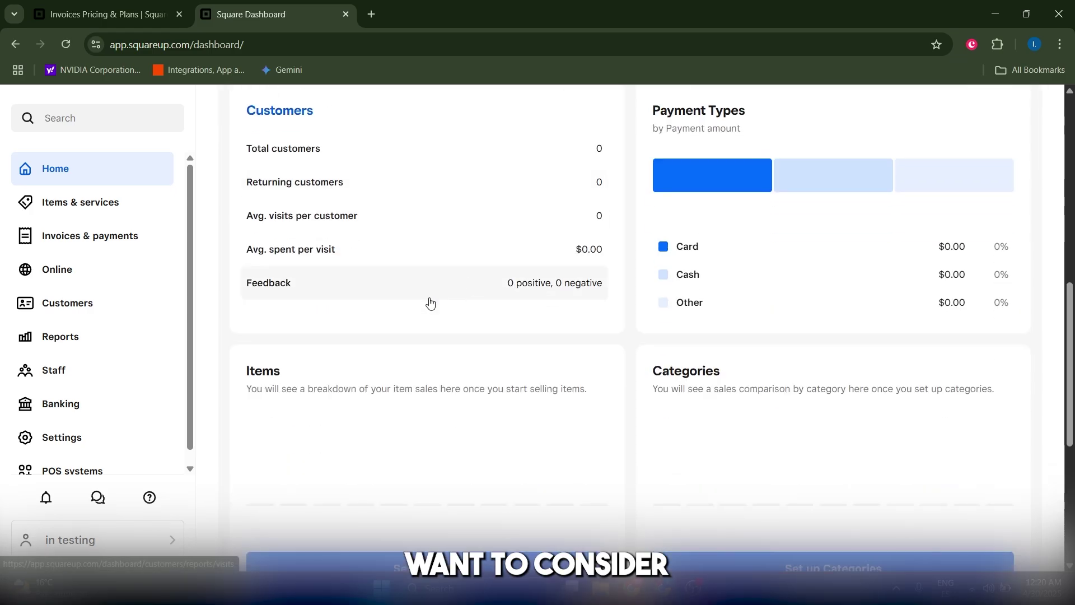
scroll(432, 302, up, 10)
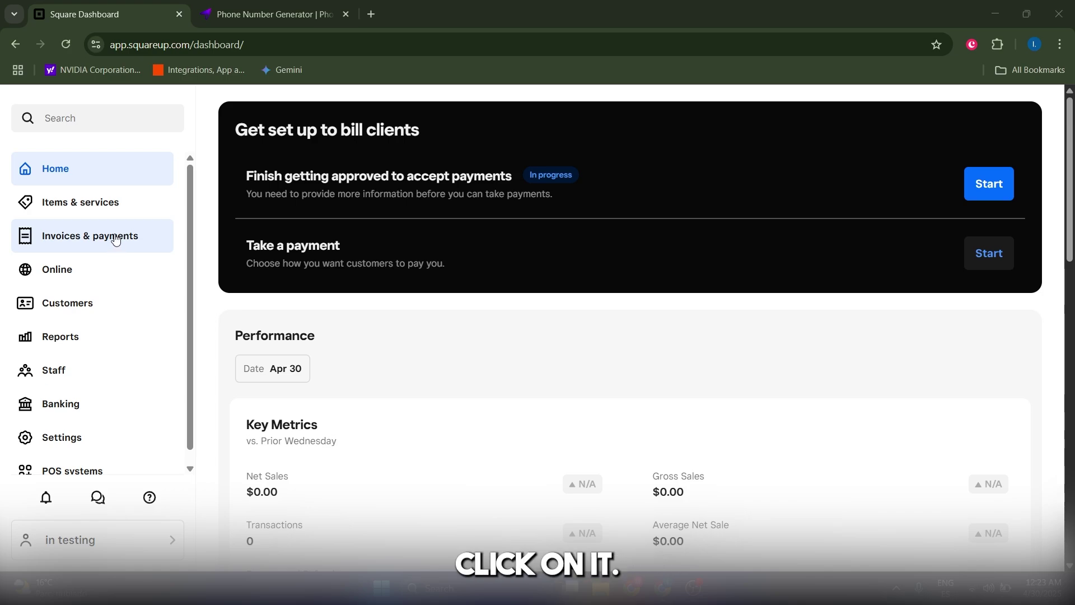
From the Invoices overview under Invoices & payments, start a new invoice numbered 000001.
click(113, 238)
click(106, 284)
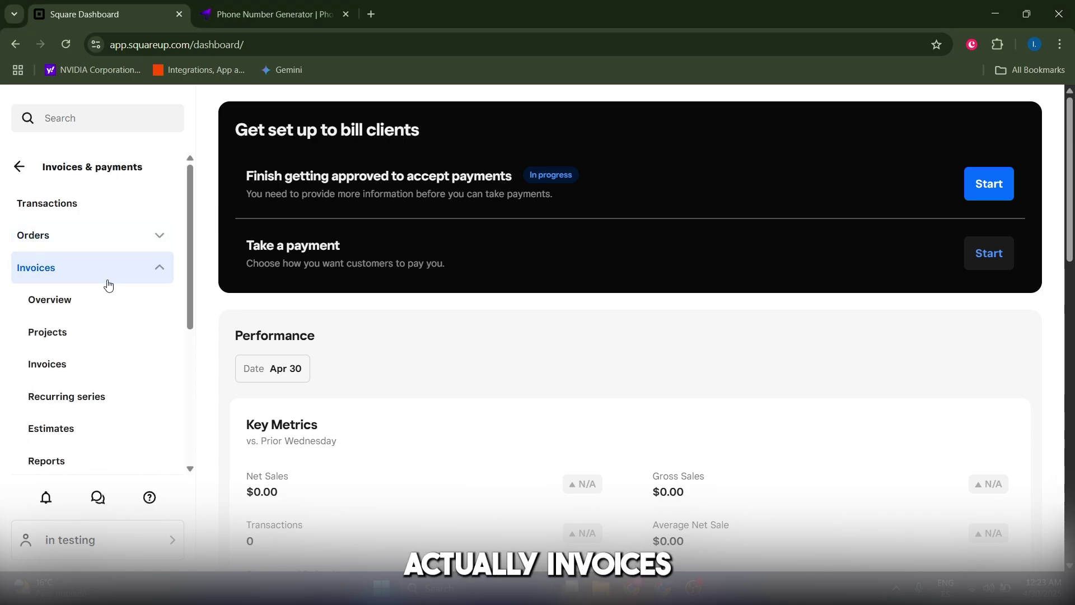
click(105, 308)
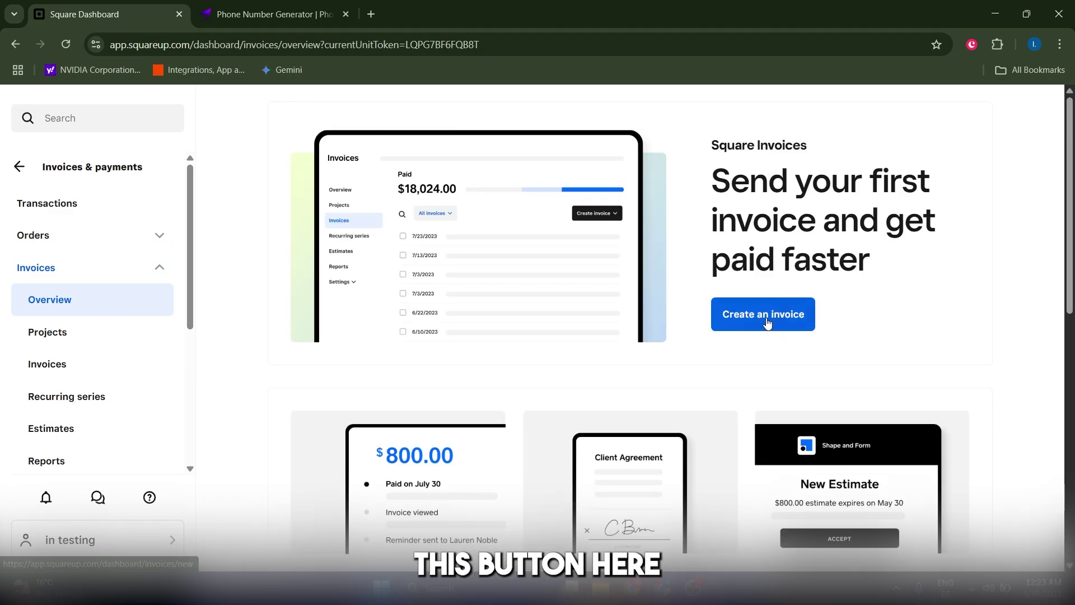
click(765, 321)
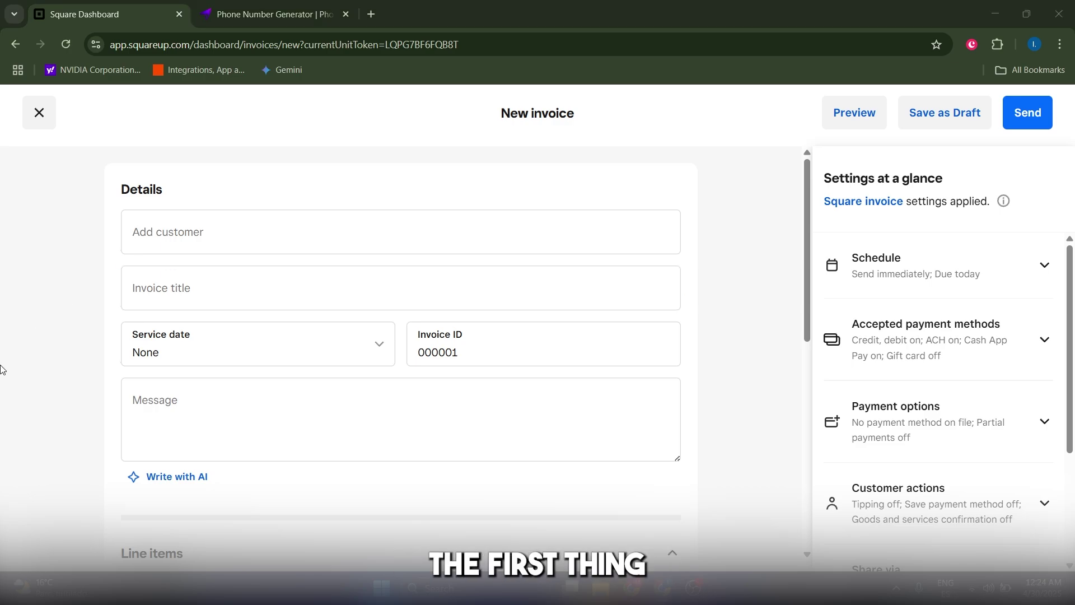
Create a new customer and save them onto the invoice.
click(182, 234)
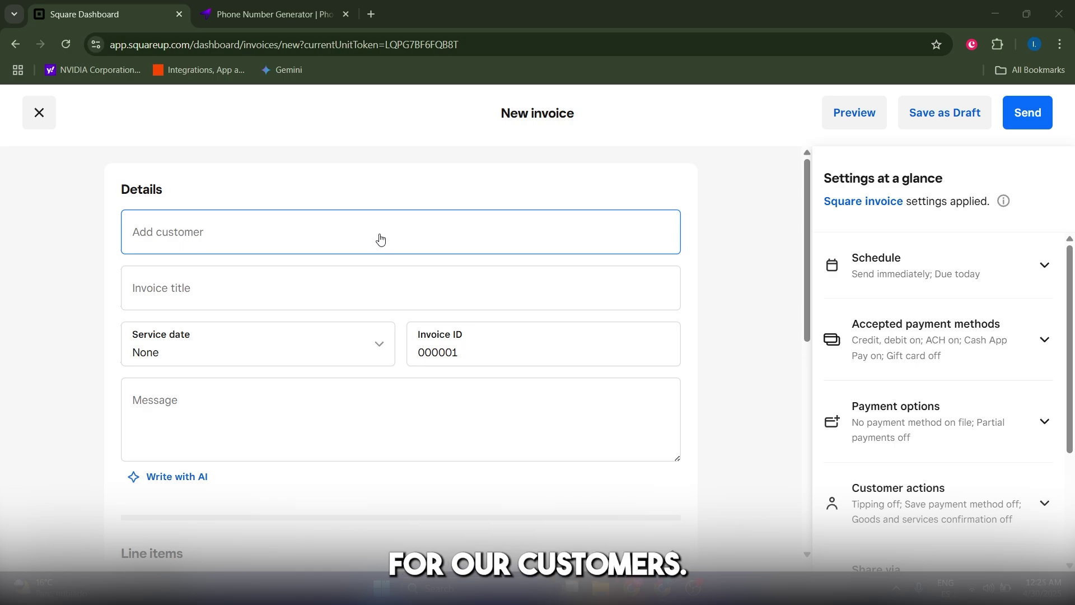
click(149, 227)
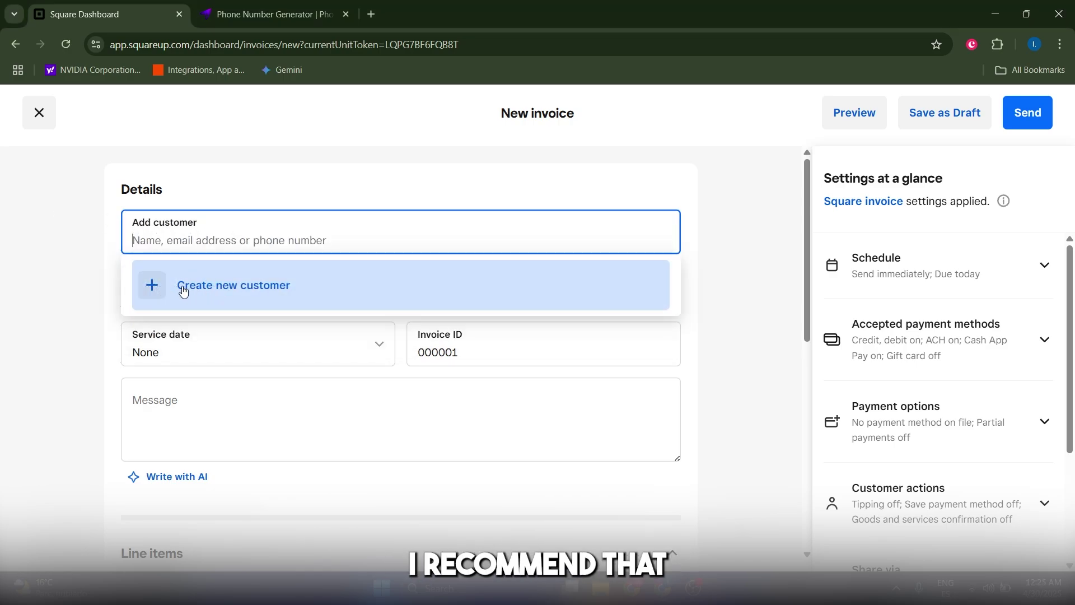
click(251, 288)
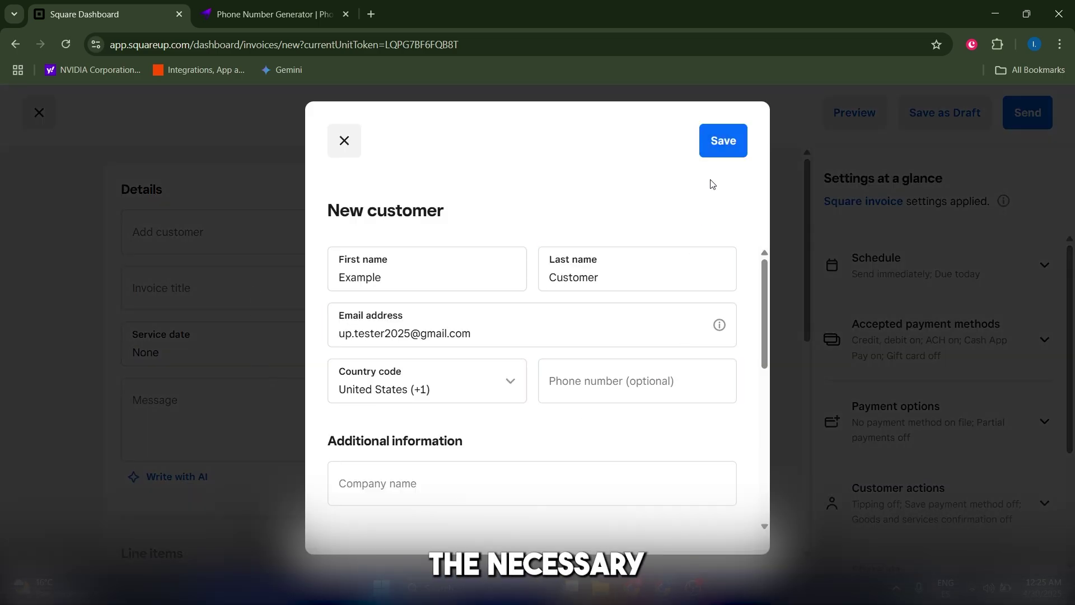
click(729, 141)
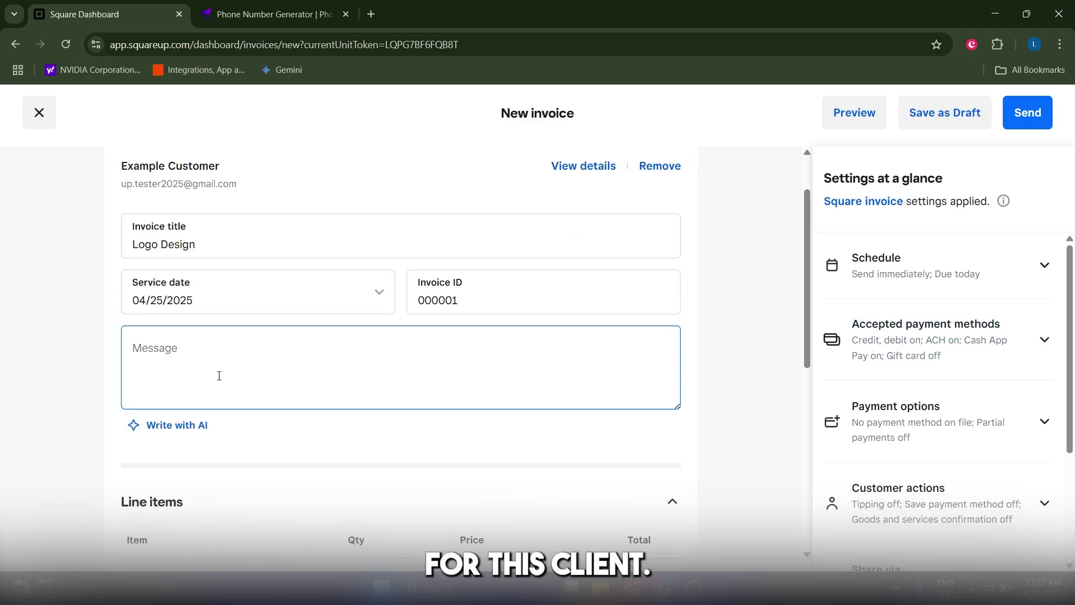
Leave the message blank and begin a new line item named 'Logo Display'.
click(271, 440)
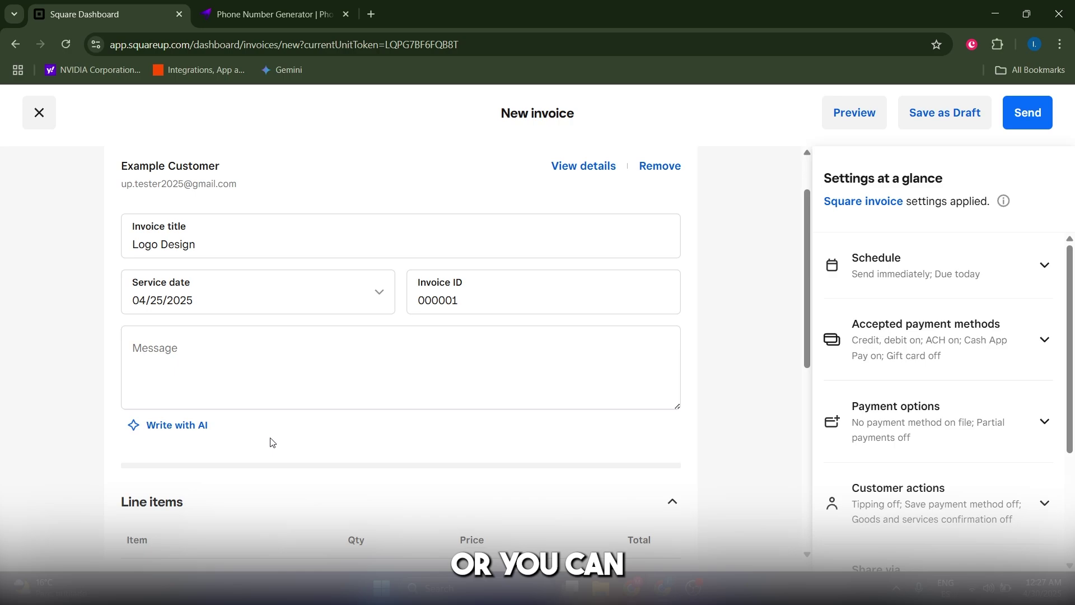
scroll(258, 375, down, 3)
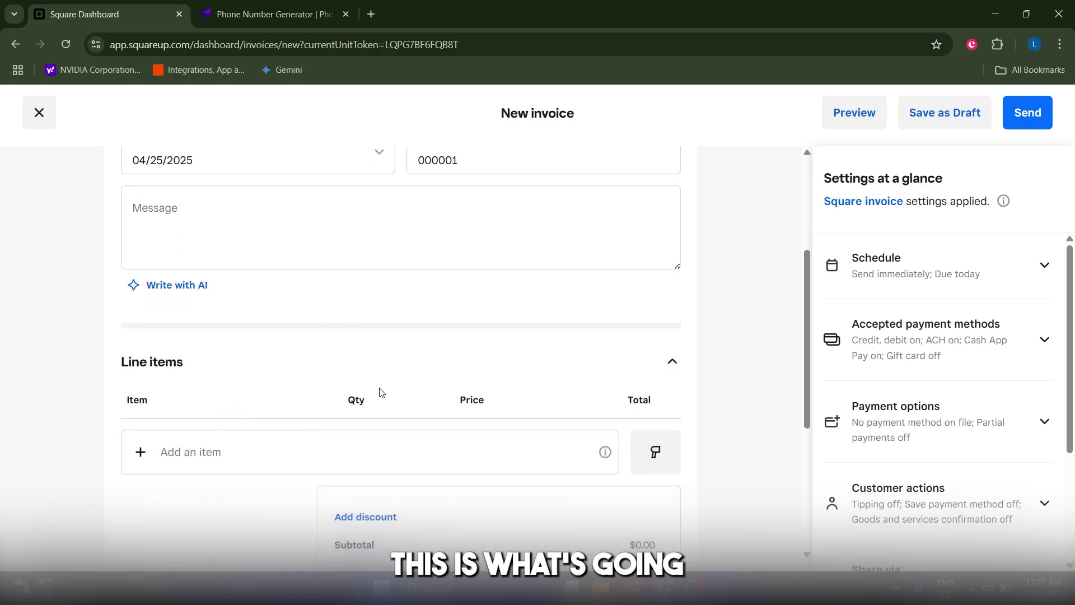
scroll(384, 393, down, 3)
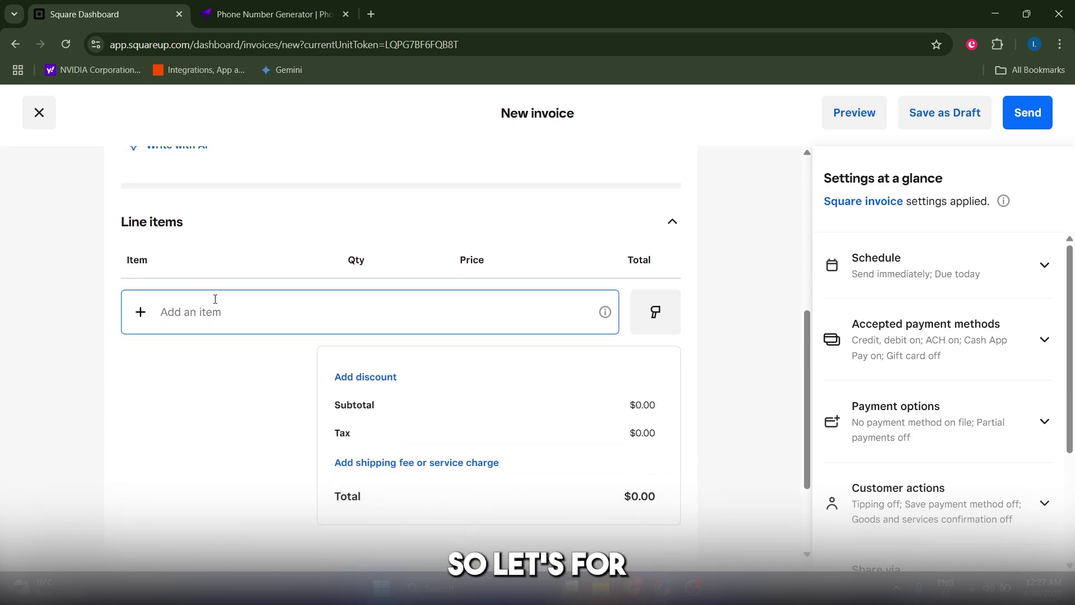
click(218, 313)
text(Logo D)
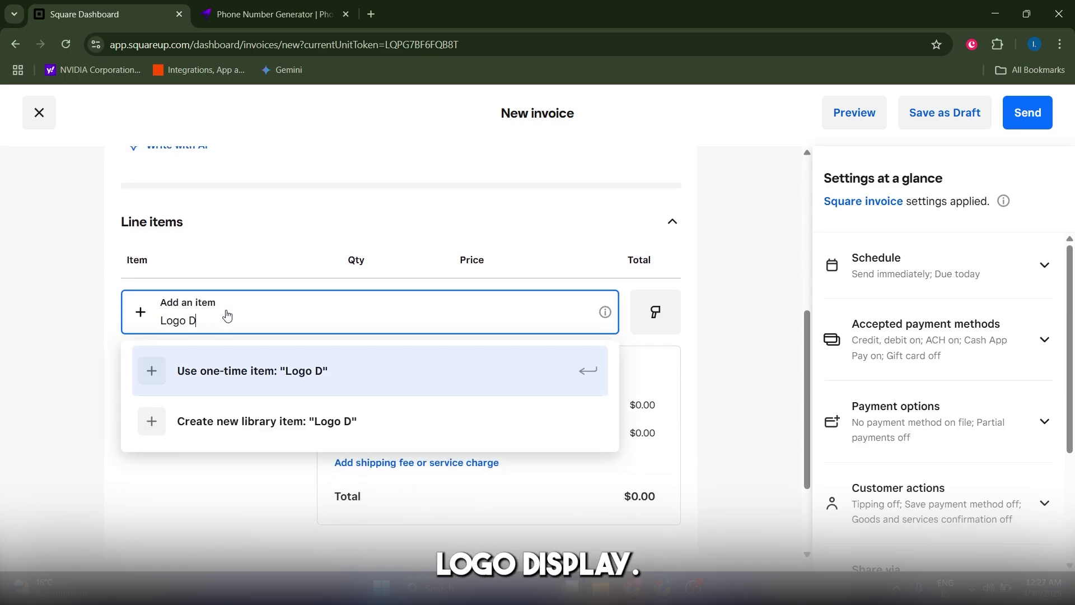
text(isplay)
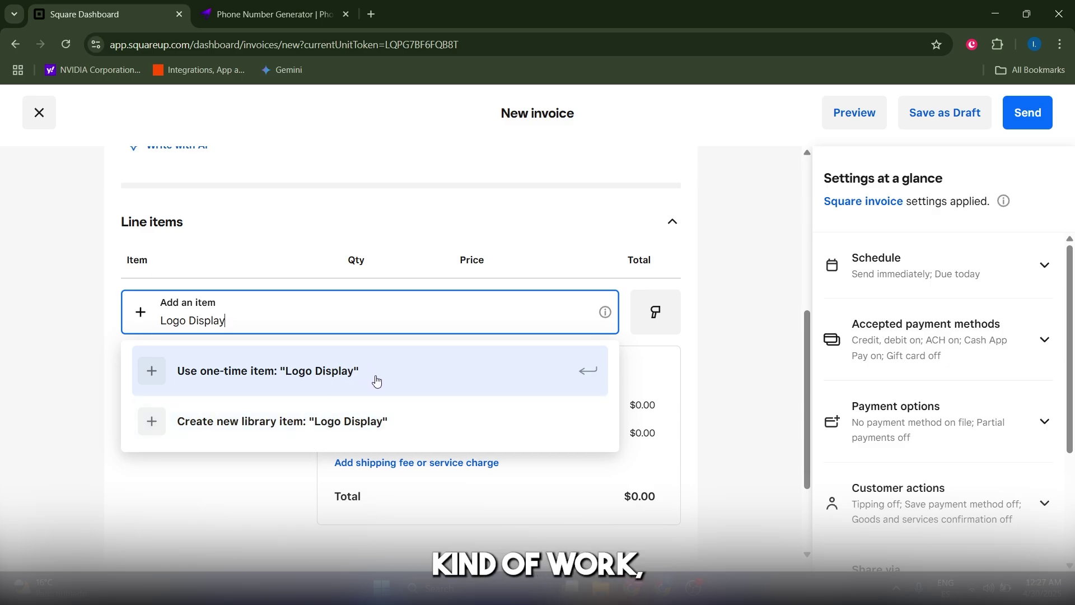
Add Logo Display as a one-time item priced at $500.00.
click(237, 386)
click(482, 303)
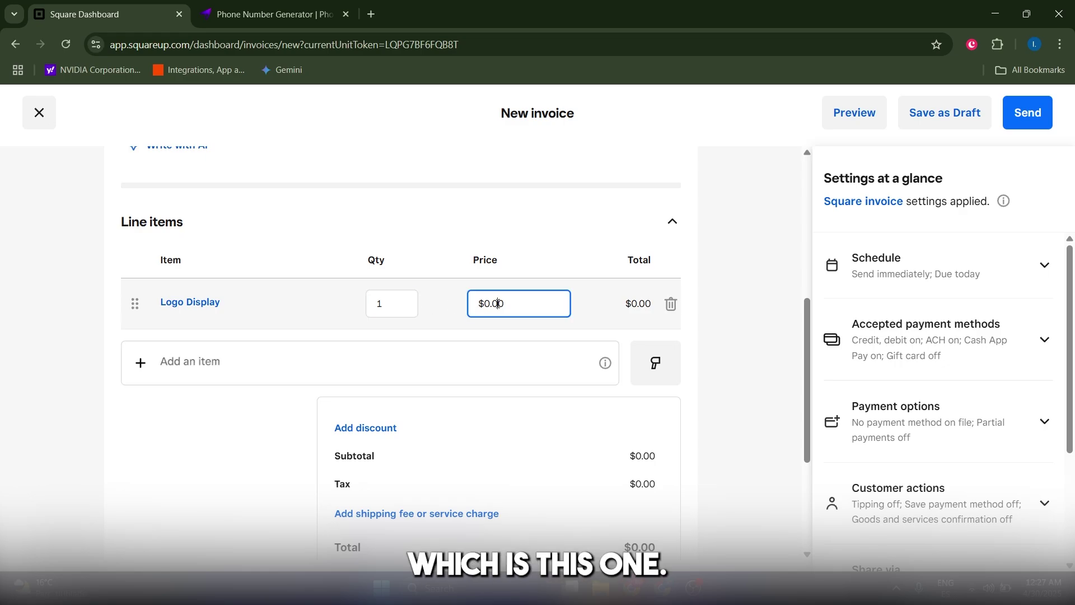
double_click(497, 303)
text(500)
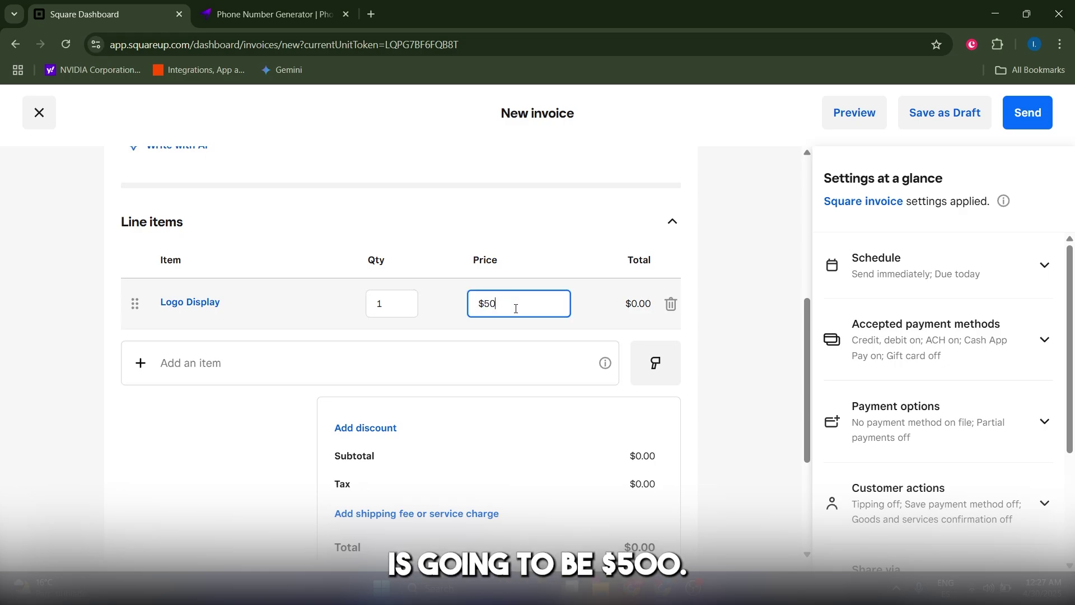
key(Return)
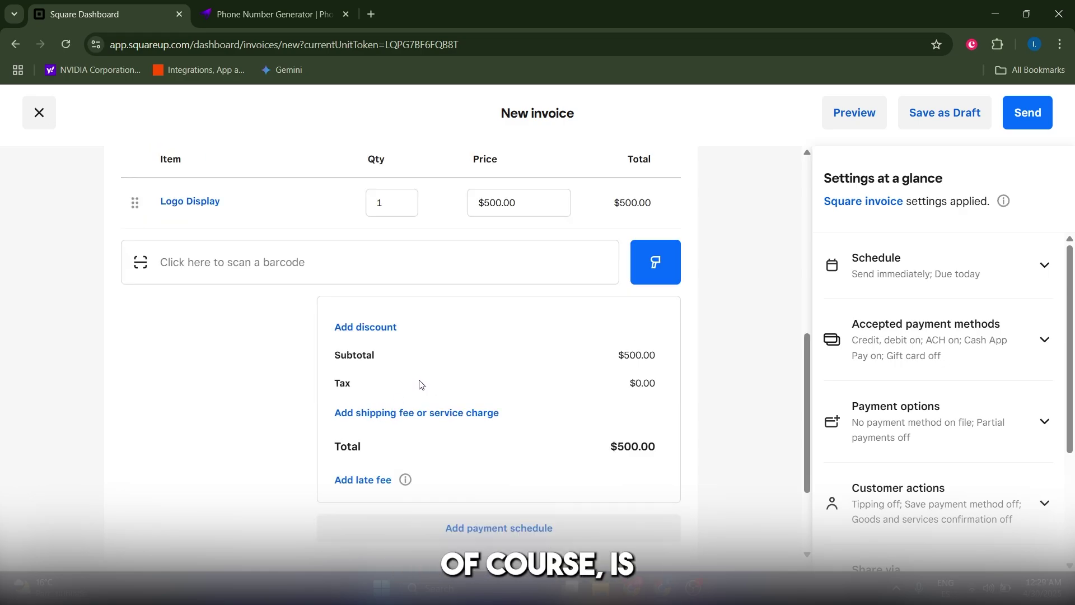
Look at the custom discount options, then close them without adding a discount.
click(376, 328)
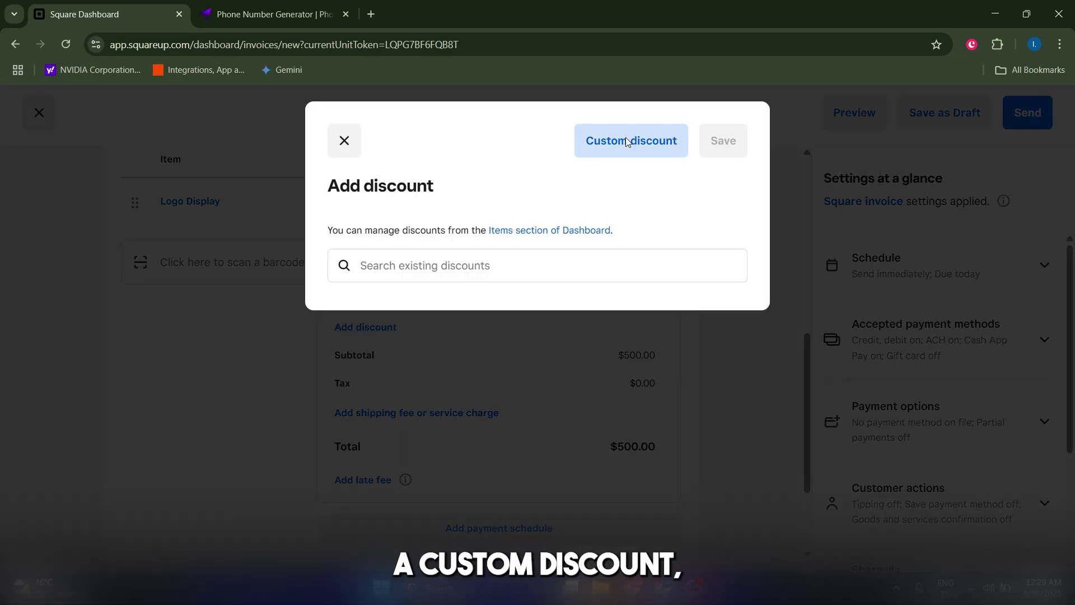
click(621, 137)
click(636, 311)
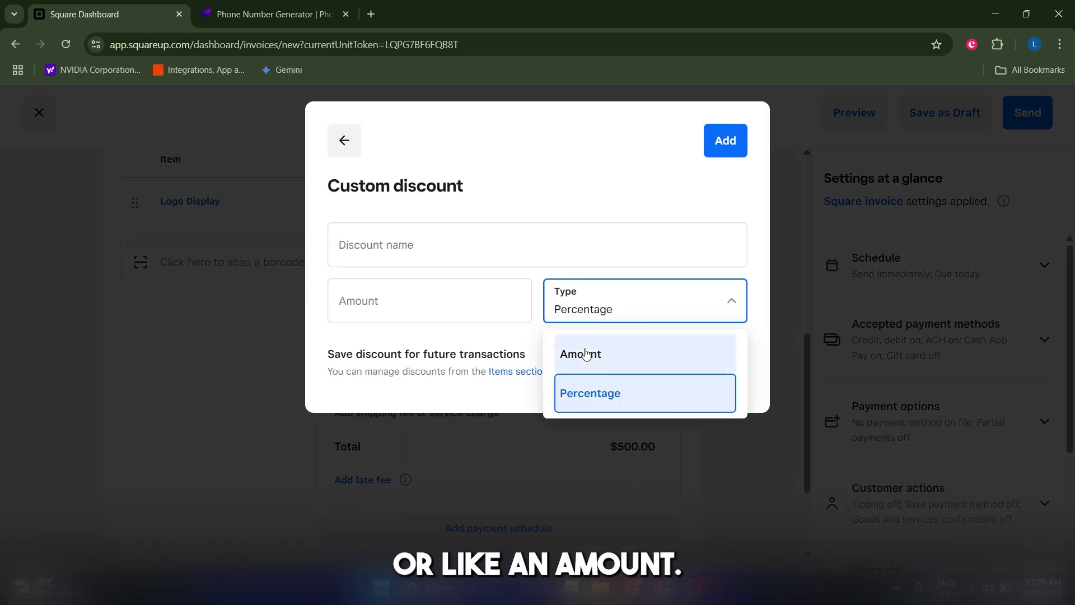
click(335, 150)
click(334, 150)
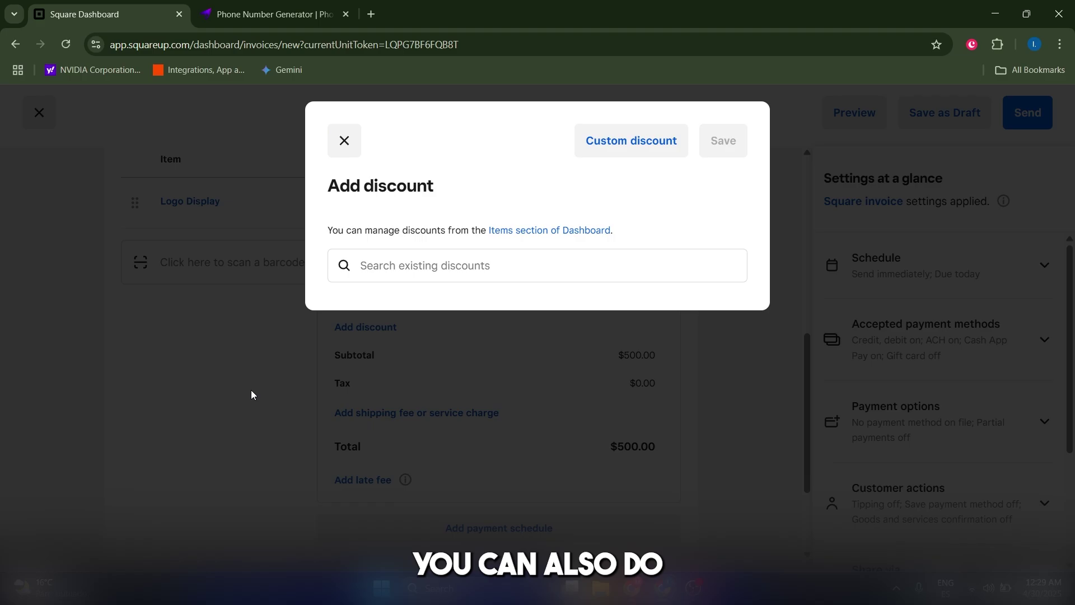
click(344, 140)
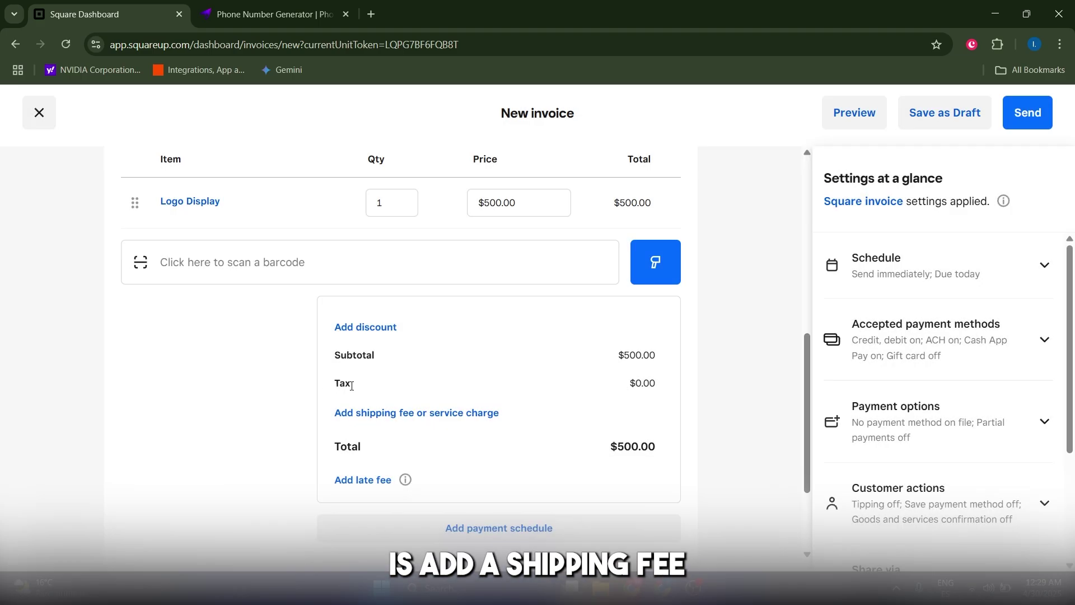
Add a 'Shipping fee' charge of a fixed $10 amount to the invoice.
click(433, 418)
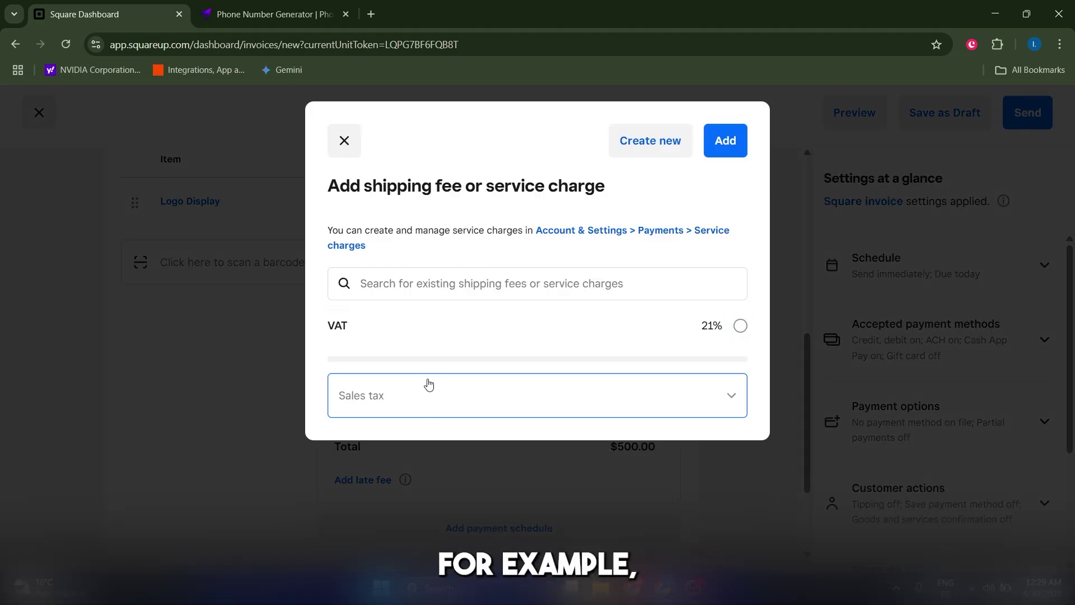
click(651, 139)
click(381, 251)
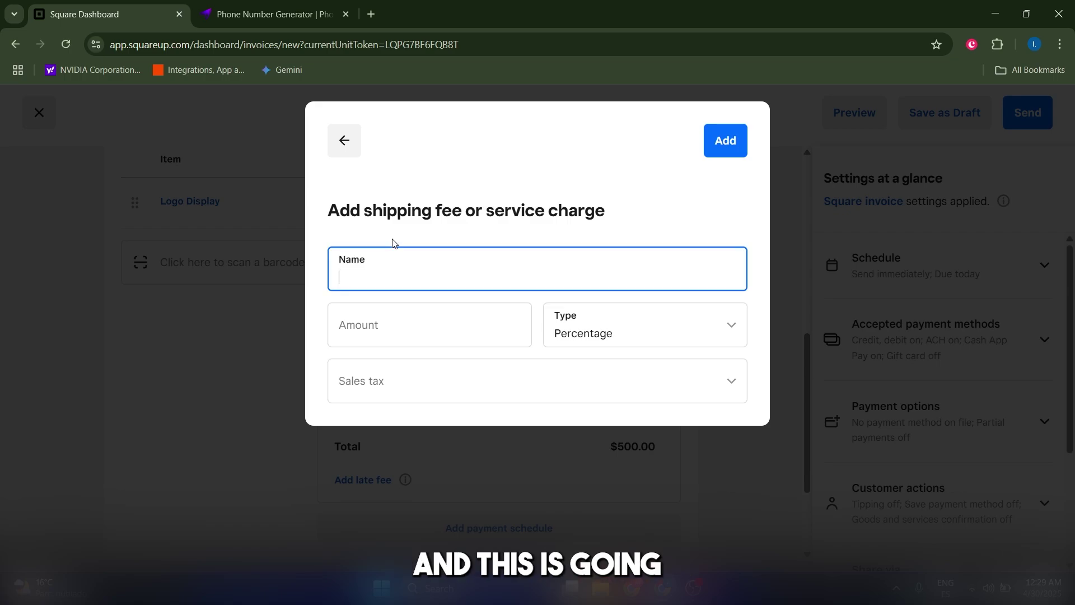
text(Shipping g)
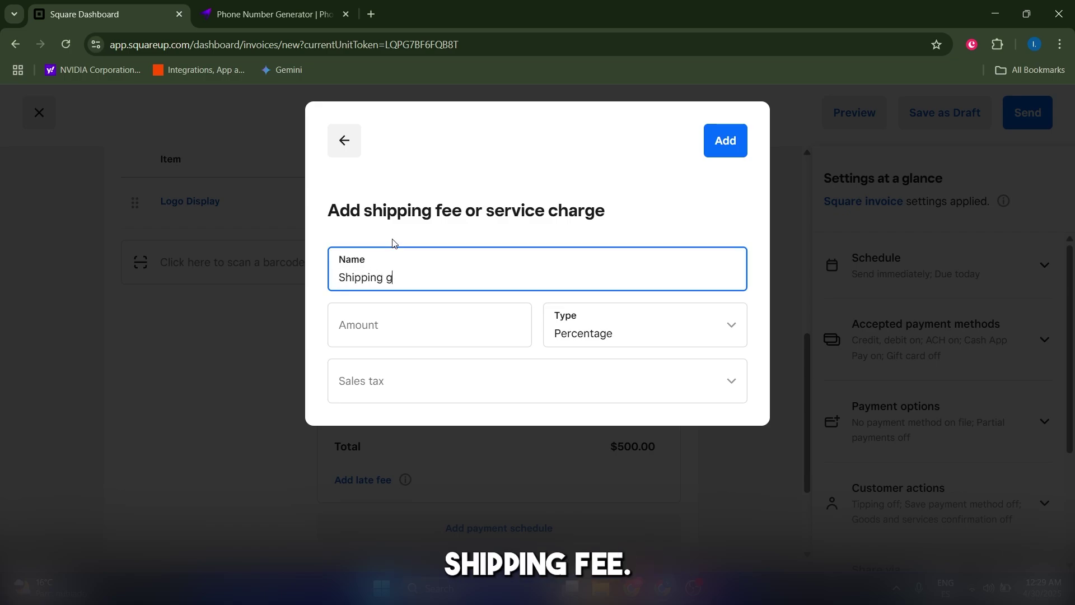
key(BackSpace)
text(fee)
click(433, 323)
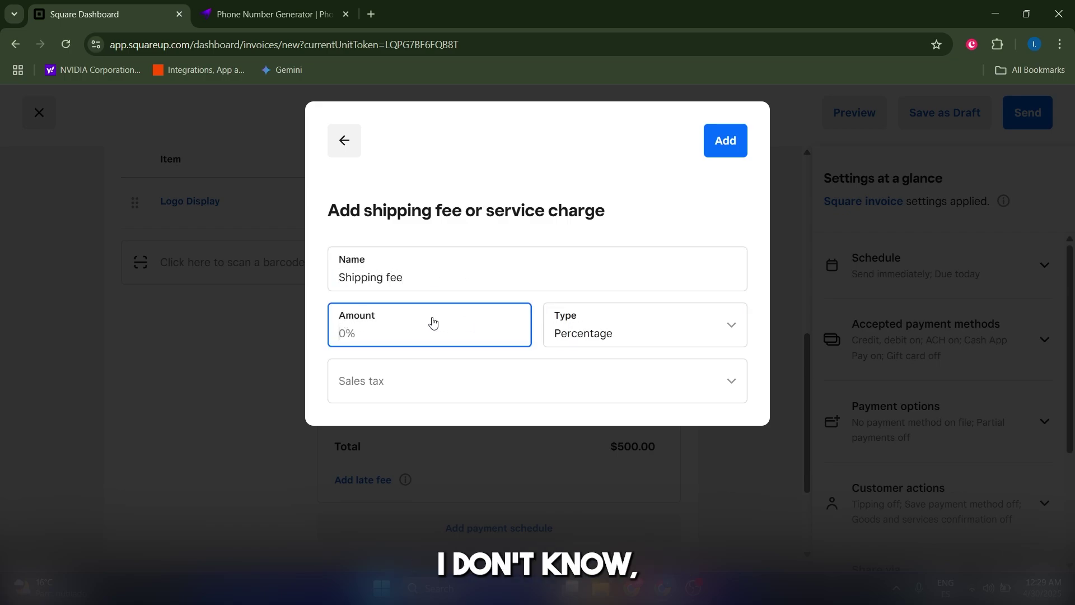
text(10)
click(644, 325)
click(527, 394)
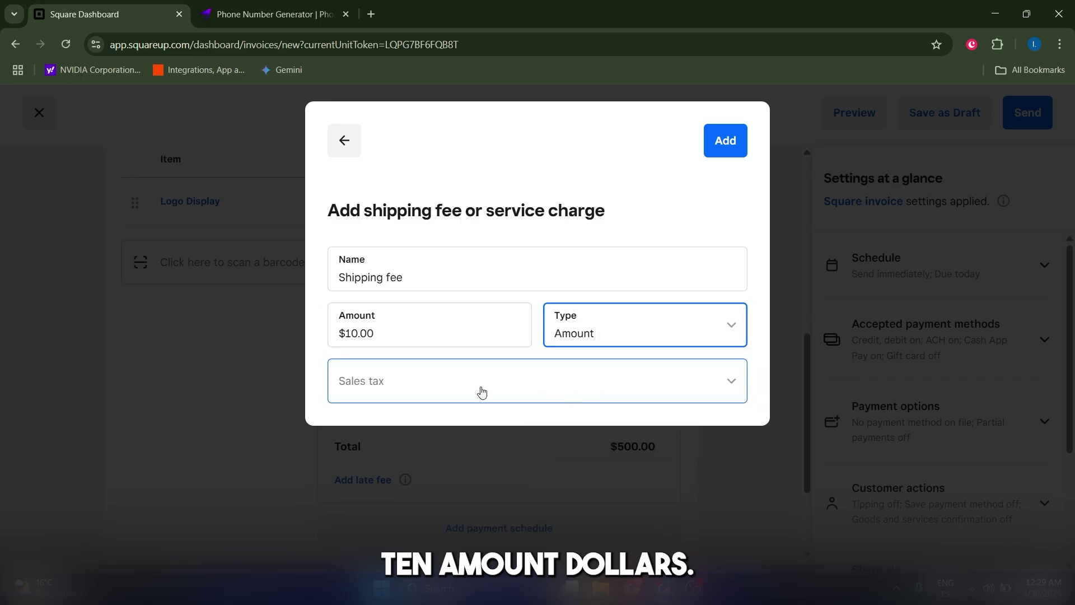
click(726, 141)
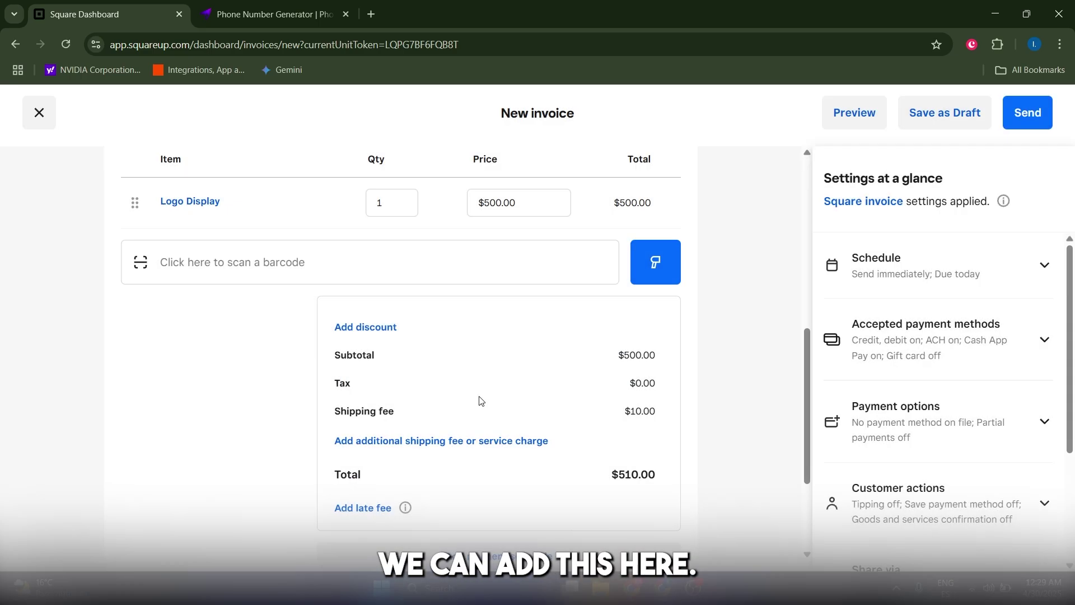
Review the invoice totals, now $510.00, including the Tax line.
scroll(480, 399, down, 2)
double_click(343, 286)
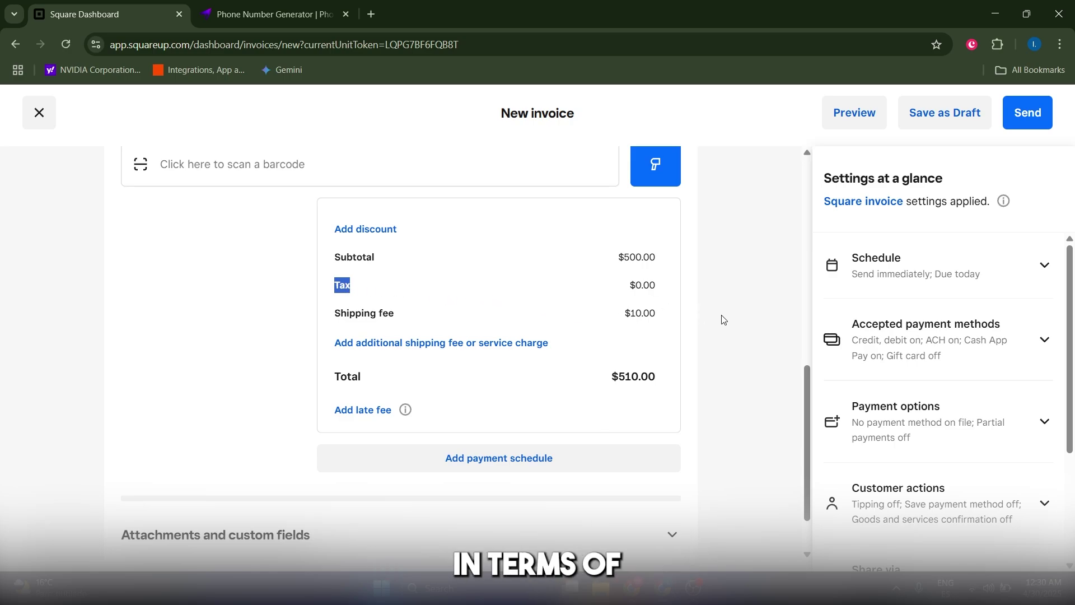
scroll(722, 319, up, 1)
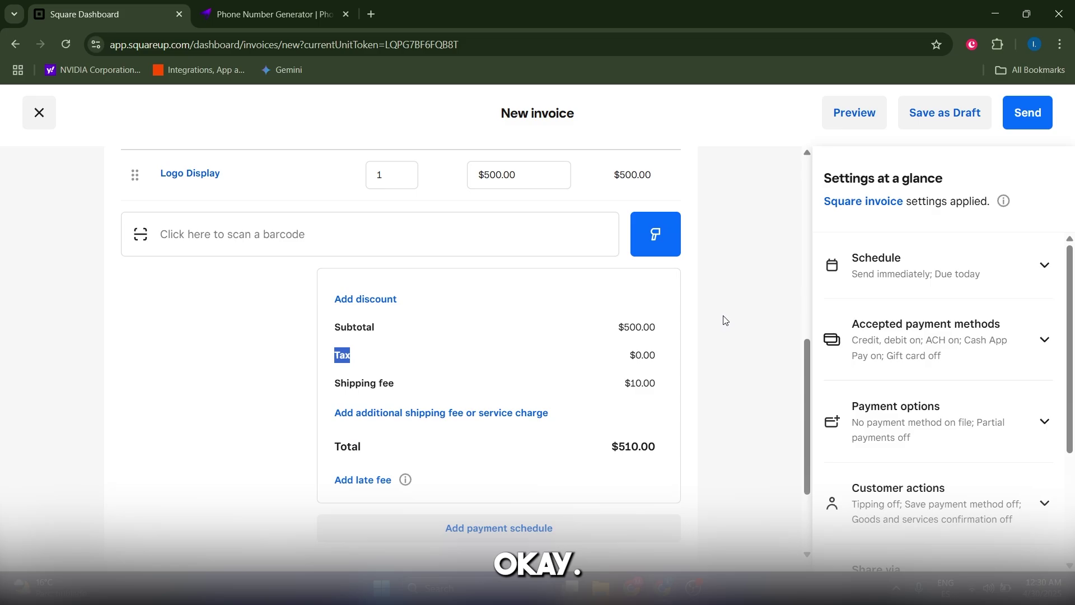
scroll(726, 318, up, 3)
scroll(722, 322, down, 5)
scroll(545, 240, up, 1)
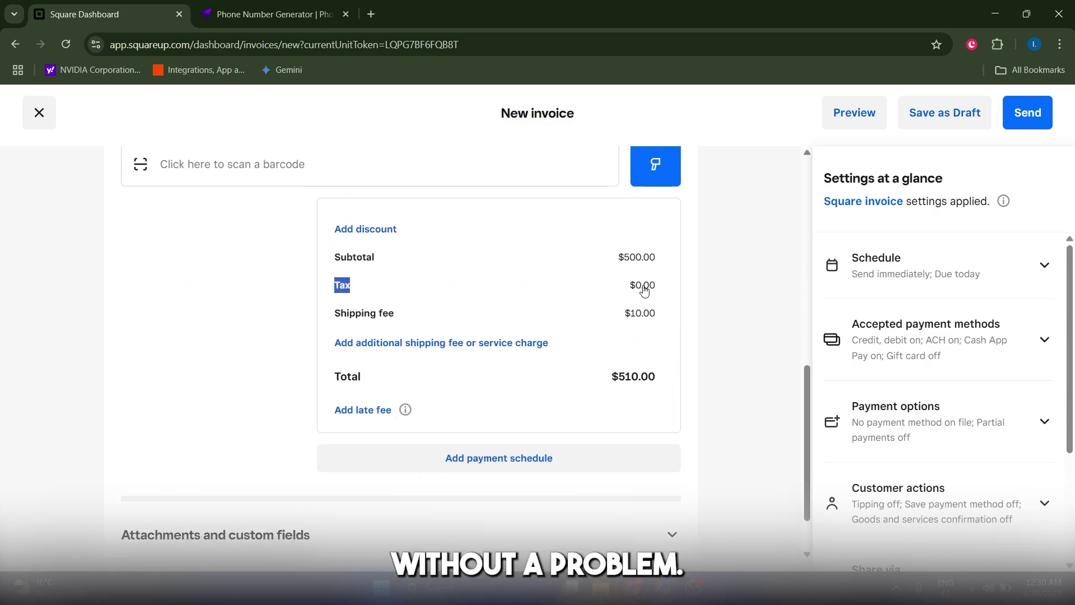
click(921, 288)
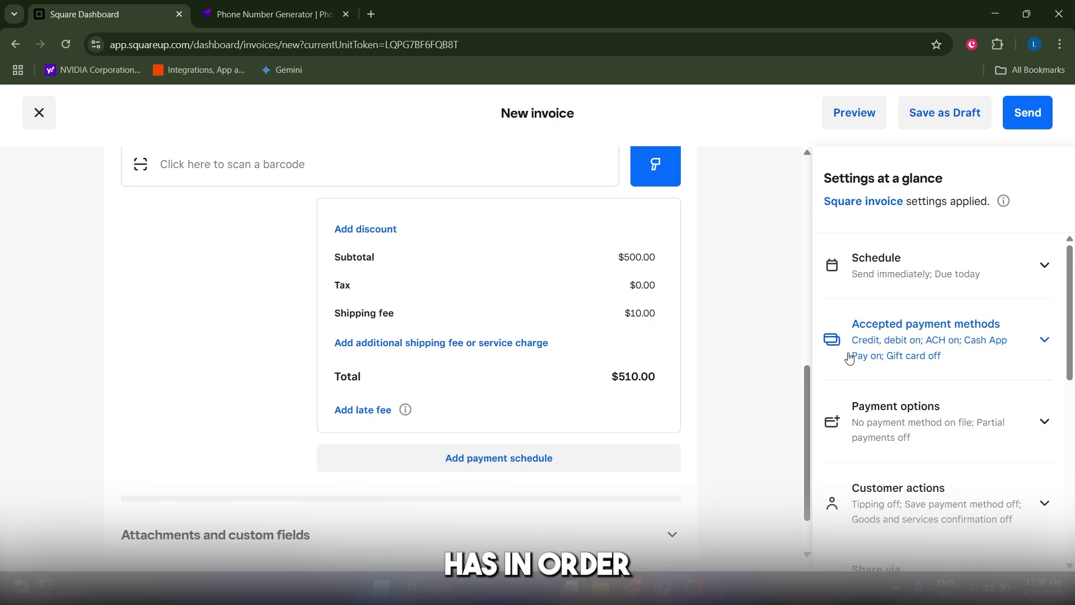
Set the invoice due date to In 7 days (05/07/2025) in Schedule.
click(993, 259)
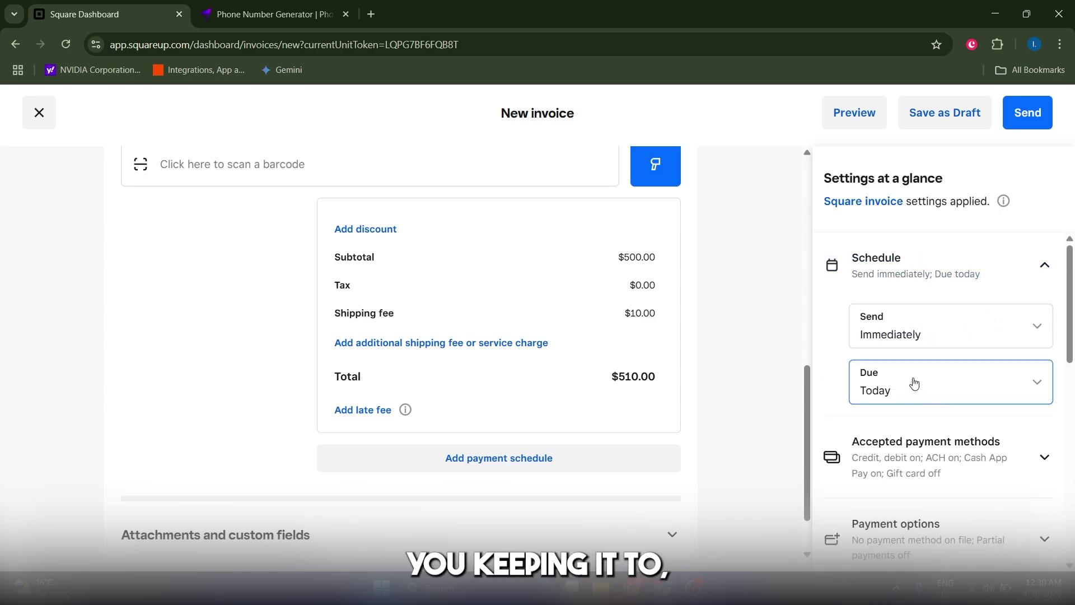
click(846, 381)
scroll(956, 474, down, 3)
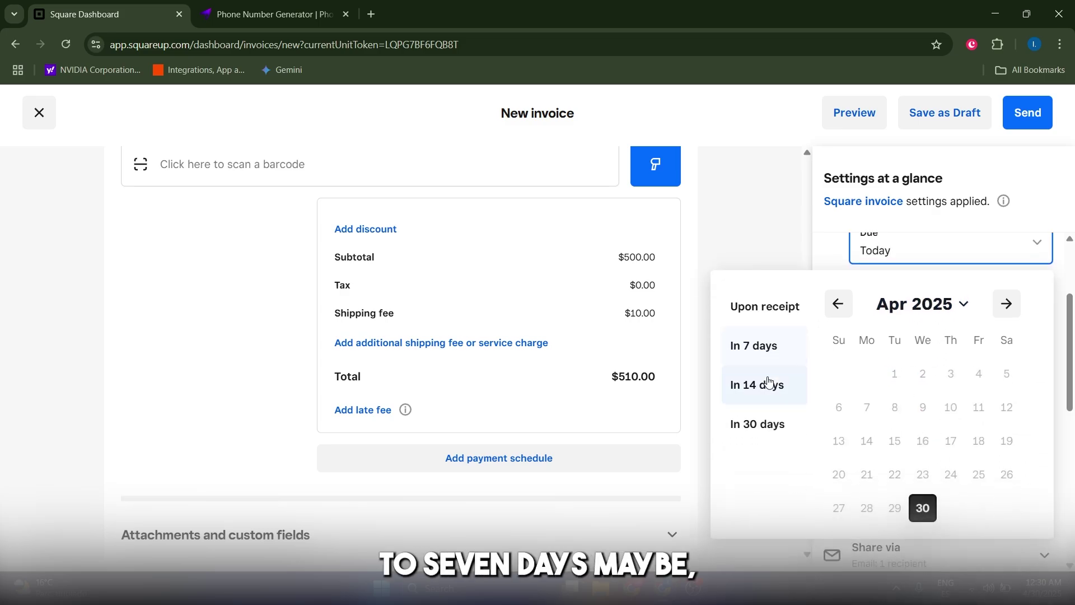
click(766, 353)
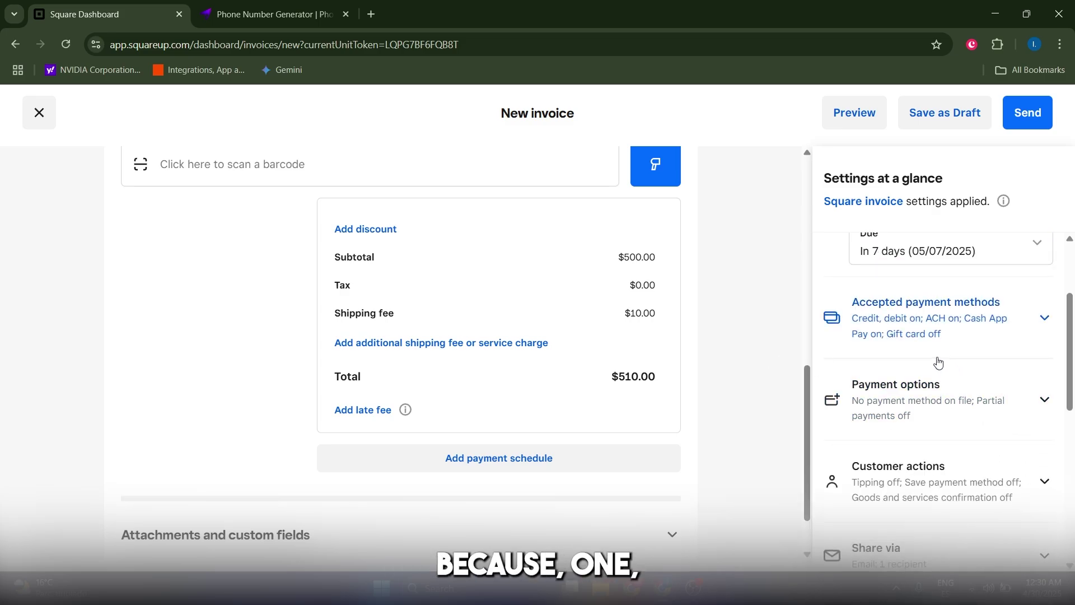
scroll(868, 360, up, 3)
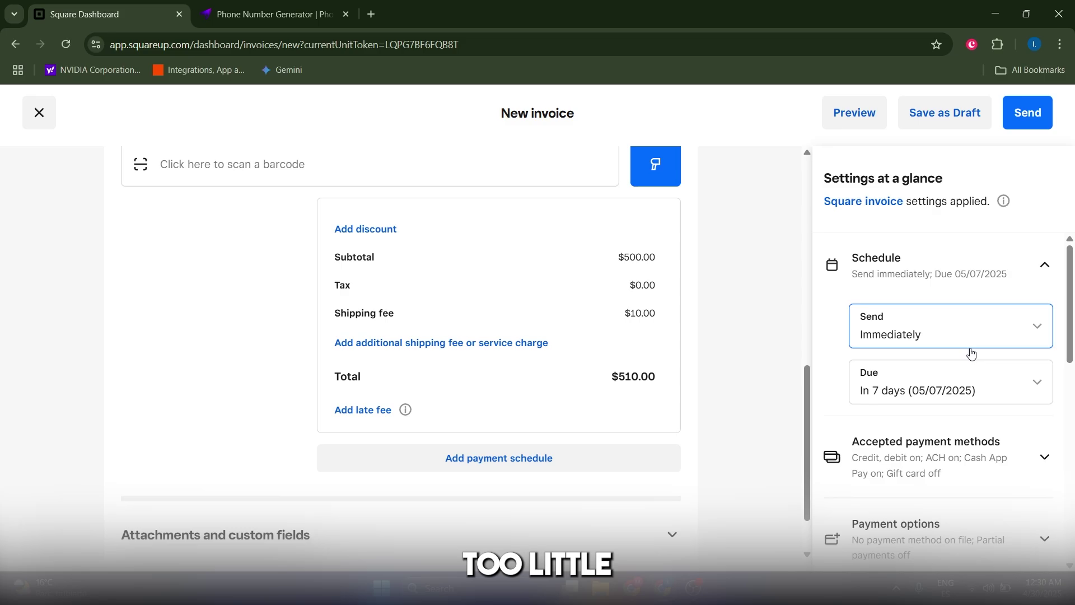
click(1029, 281)
Review accepted payment methods (card, ACH, Cash App Pay), payment options and reminders.
click(963, 314)
scroll(977, 419, down, 1)
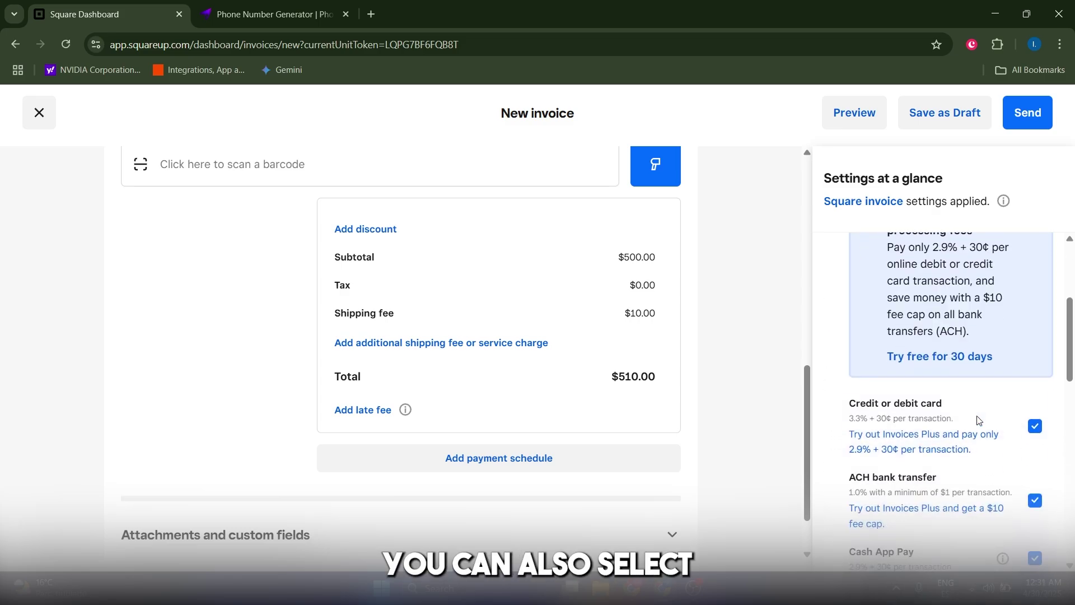
scroll(1019, 369, down, 1)
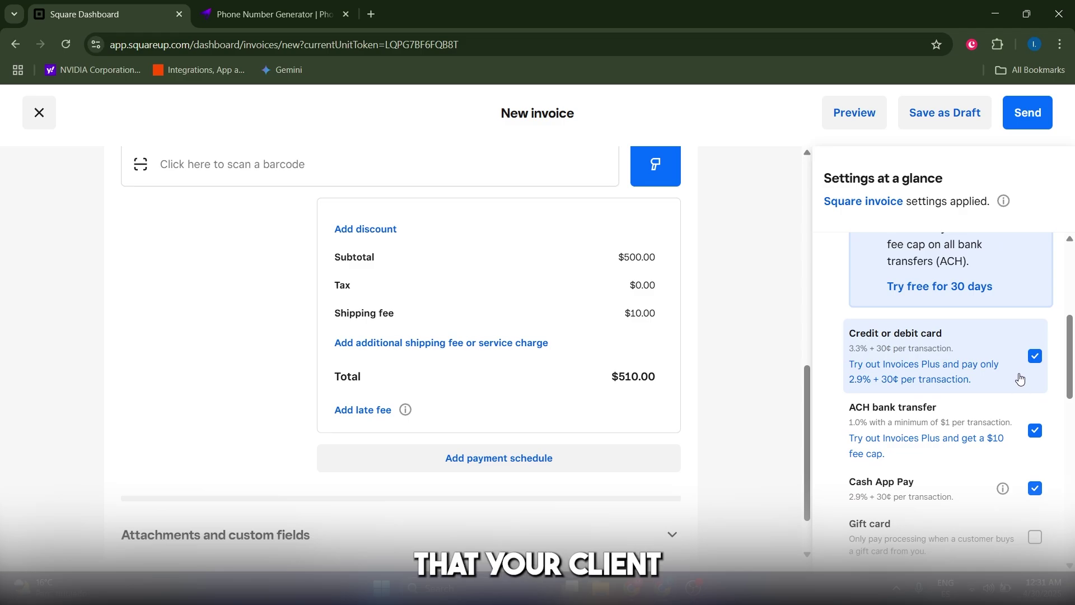
scroll(956, 414, down, 1)
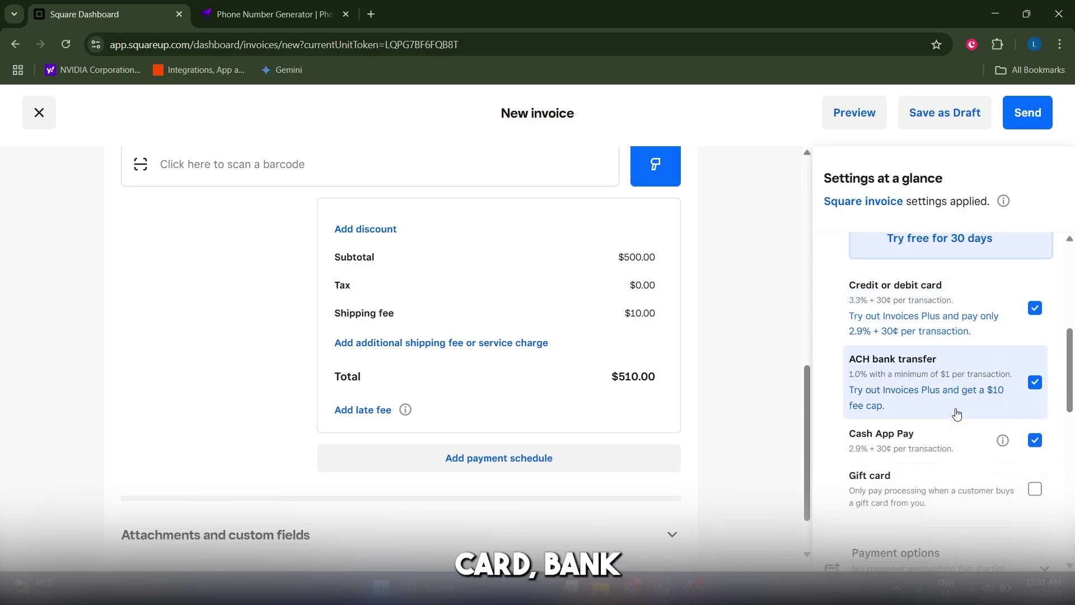
scroll(956, 414, down, 1)
scroll(958, 425, down, 1)
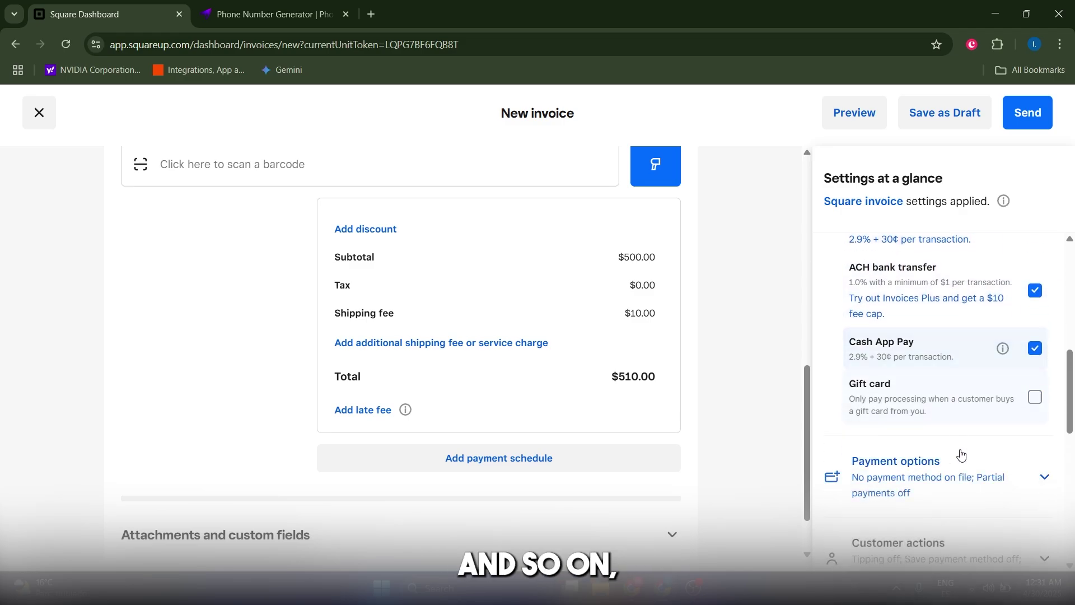
click(961, 456)
scroll(965, 453, down, 2)
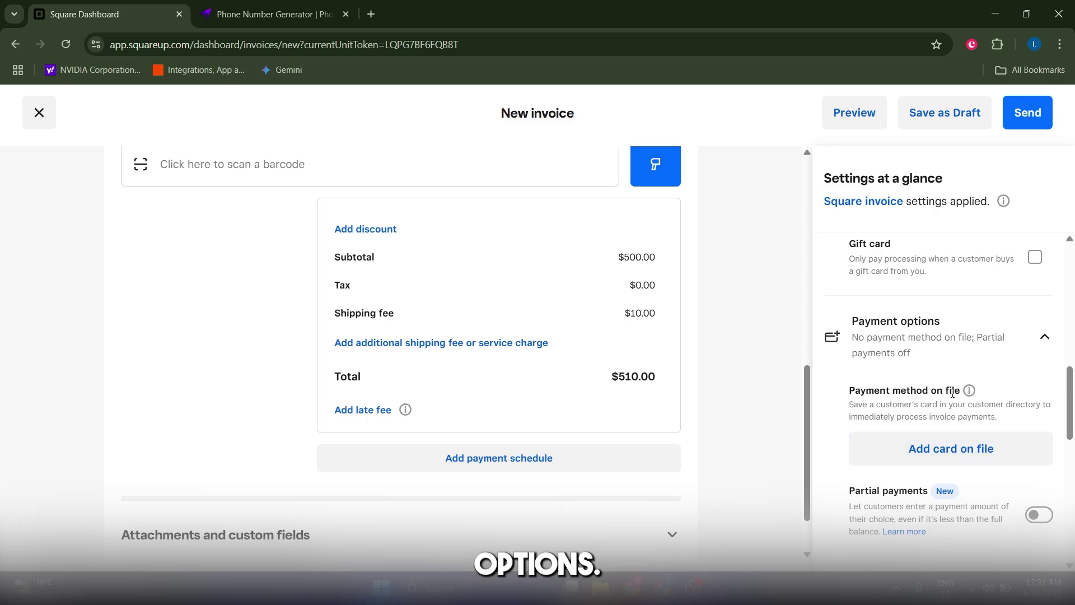
scroll(951, 393, down, 4)
scroll(787, 398, down, 1)
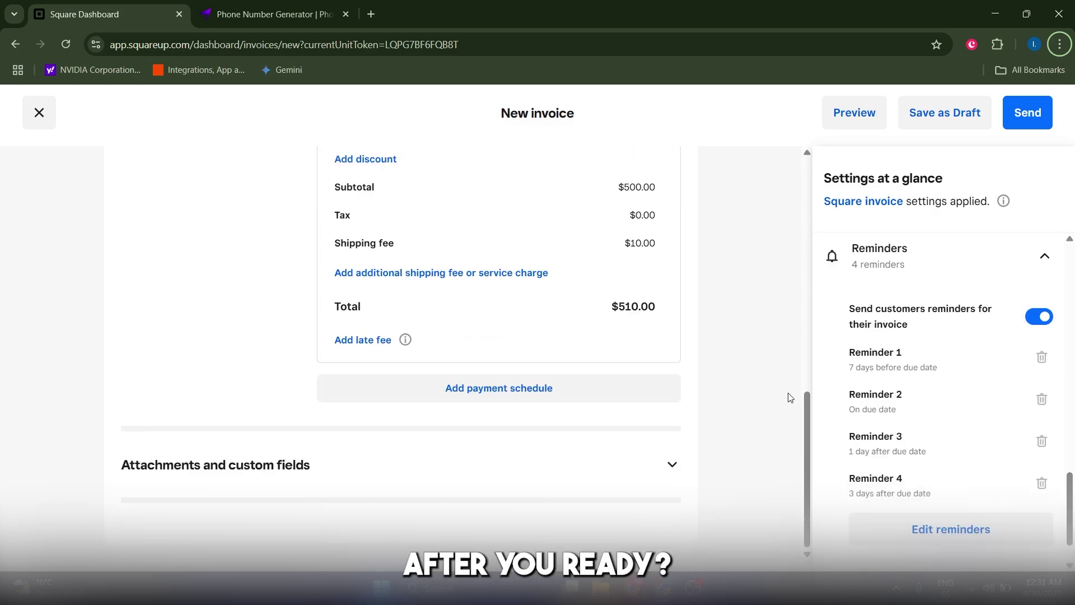
Preview the $510.00 invoice in Client view, then close the preview.
click(853, 112)
scroll(508, 319, down, 5)
scroll(508, 318, up, 5)
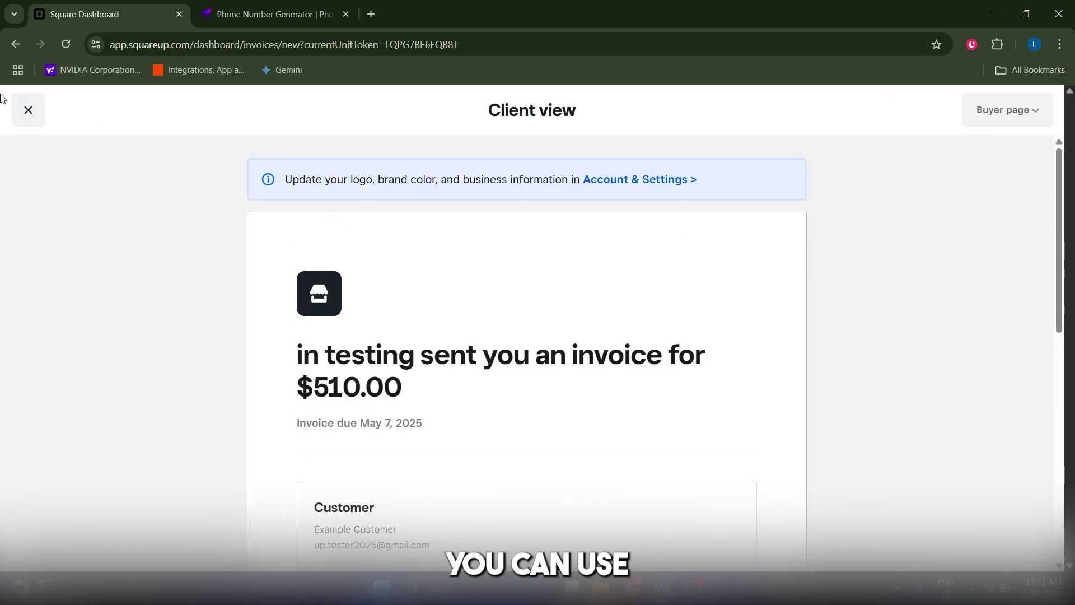
click(28, 110)
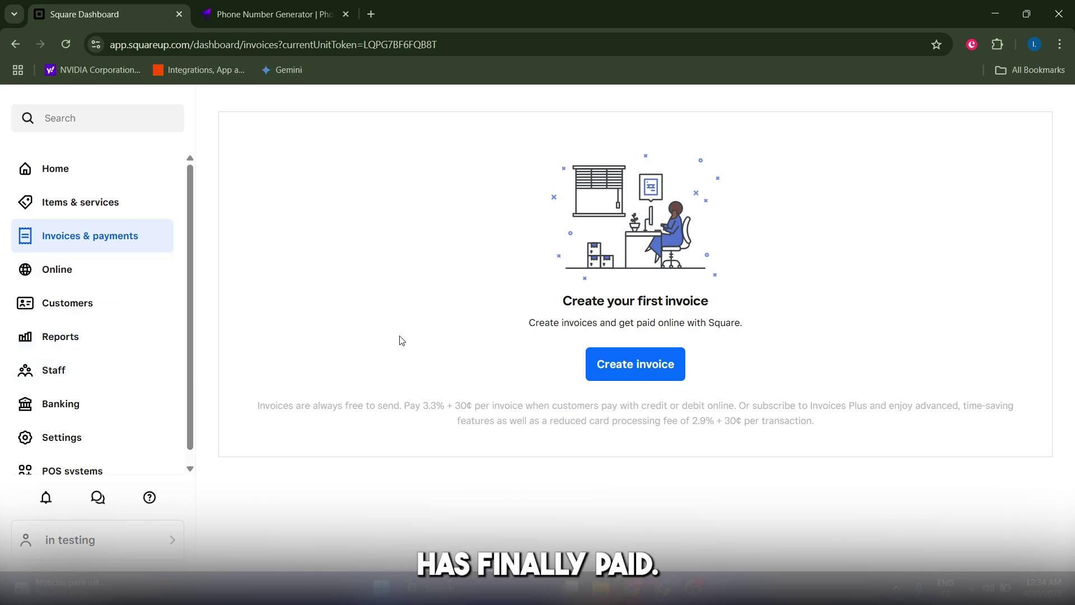
Open the Transactions page under Invoices & payments, showing none for Apr 30, 2025.
click(108, 231)
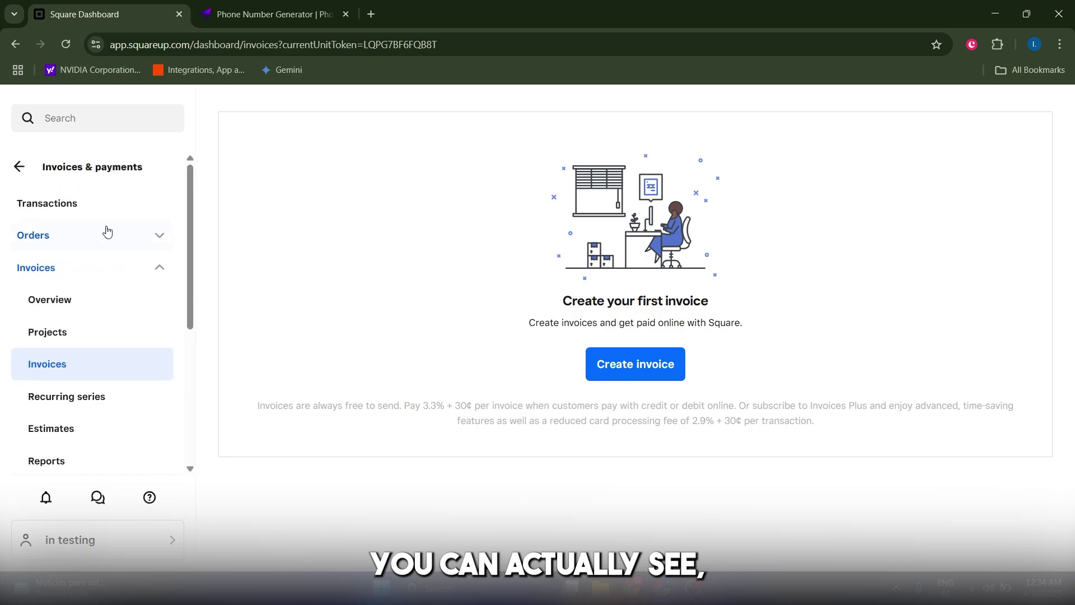
click(68, 204)
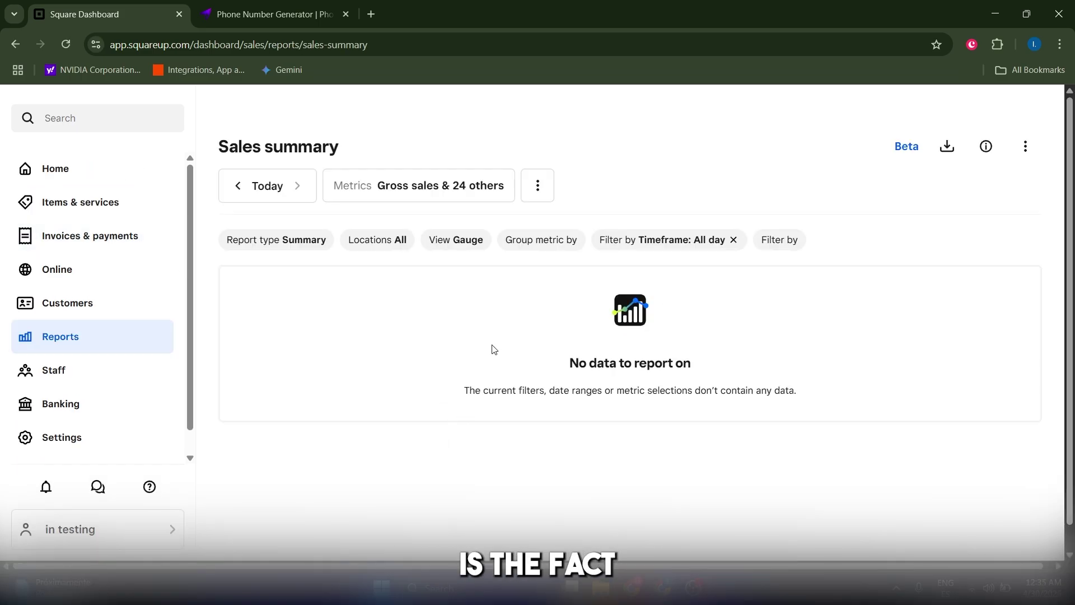
Check the Sales summary report's date range calendar, then go back to the dashboard home.
click(71, 347)
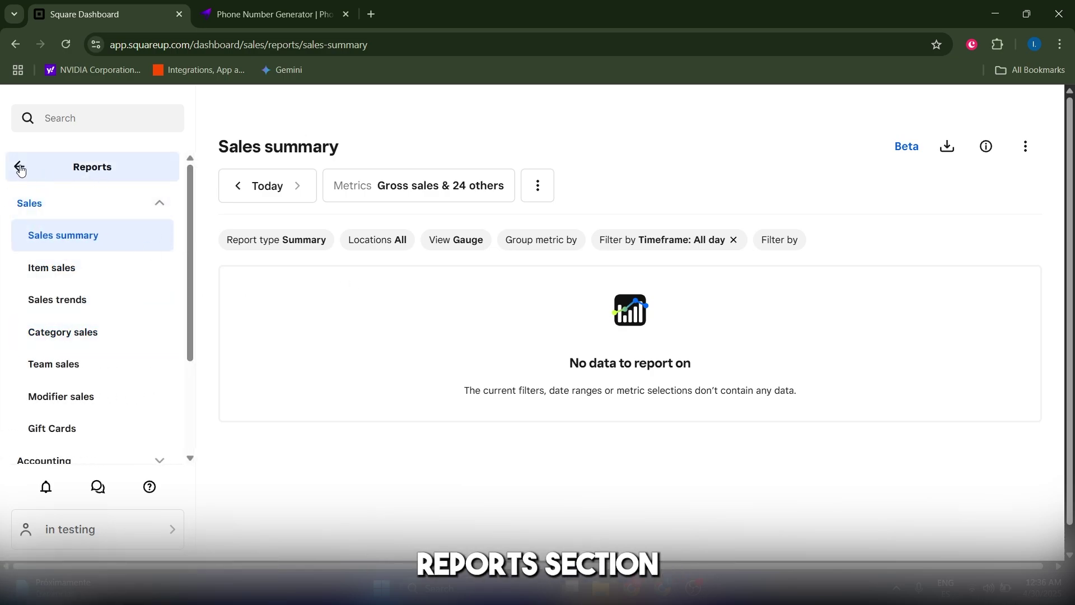
click(257, 190)
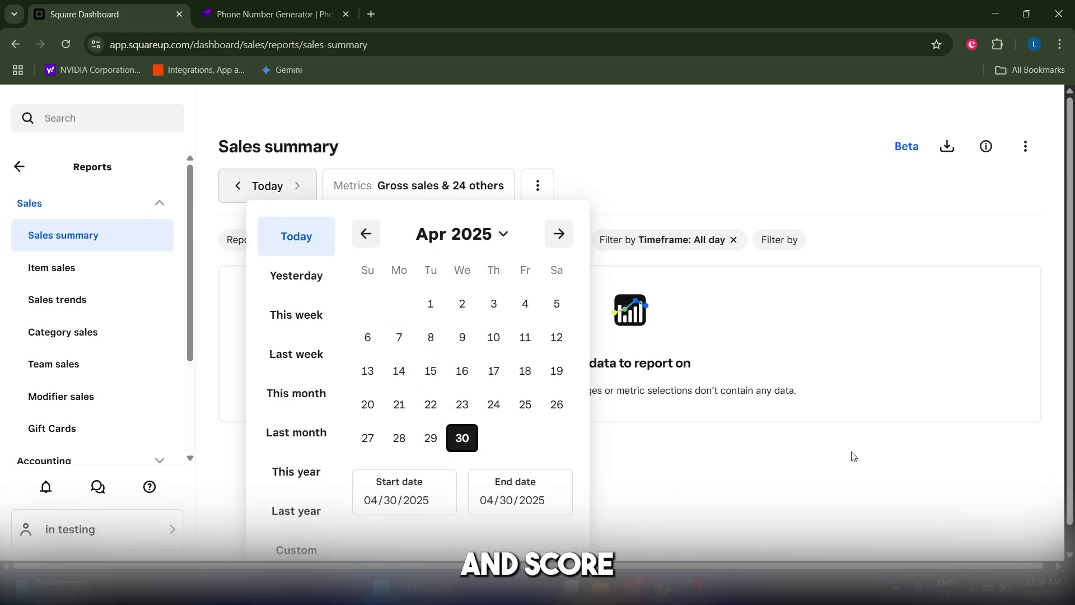
click(796, 409)
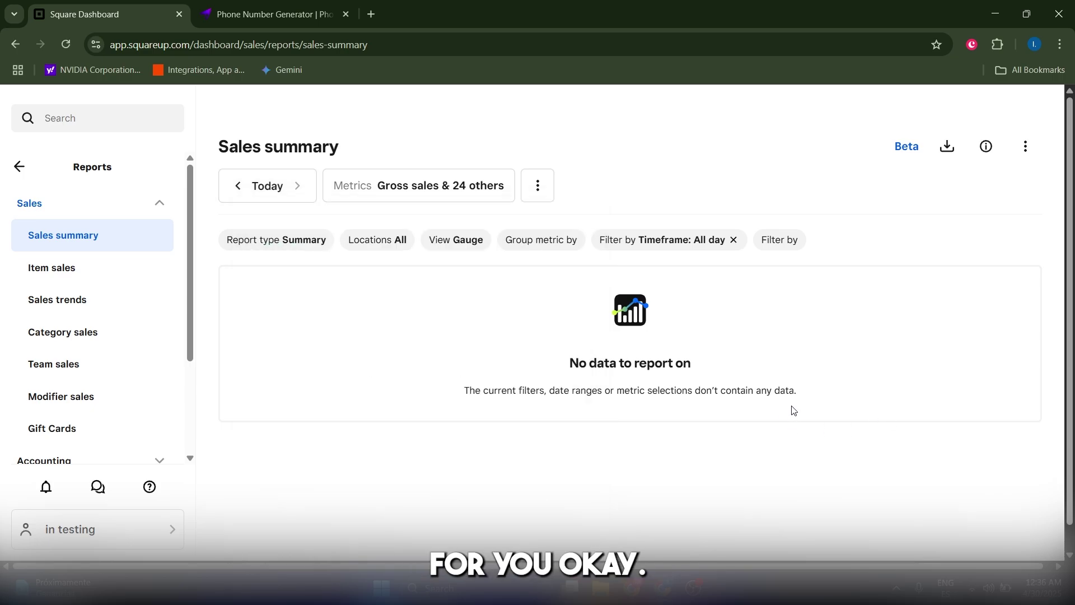
key(alt+Left)
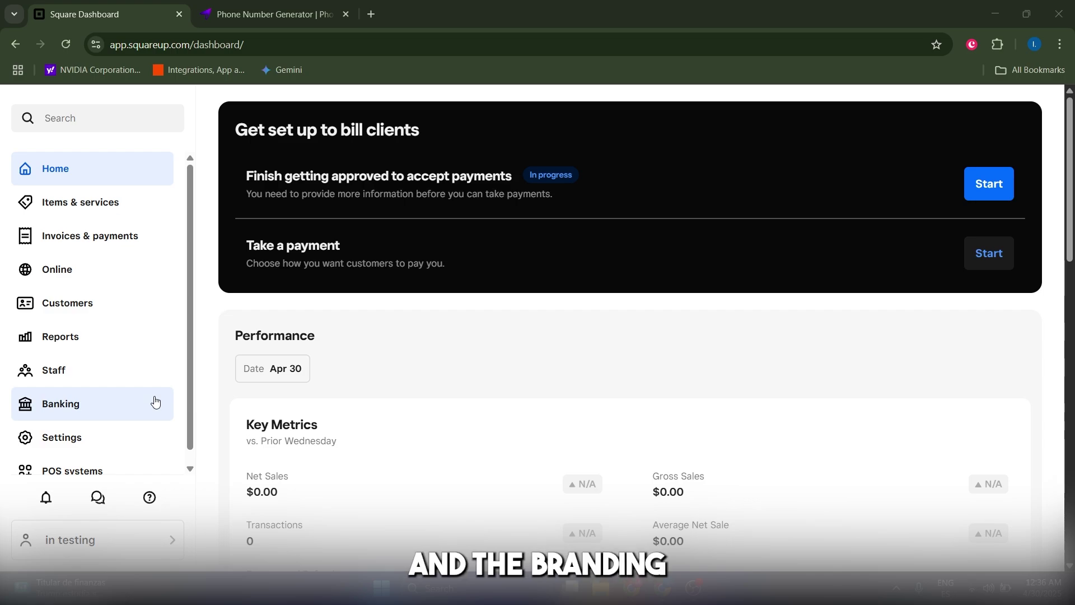
Open Settings > Account & Settings > My business > About, showing display name and Branding.
scroll(89, 434, down, 1)
click(77, 424)
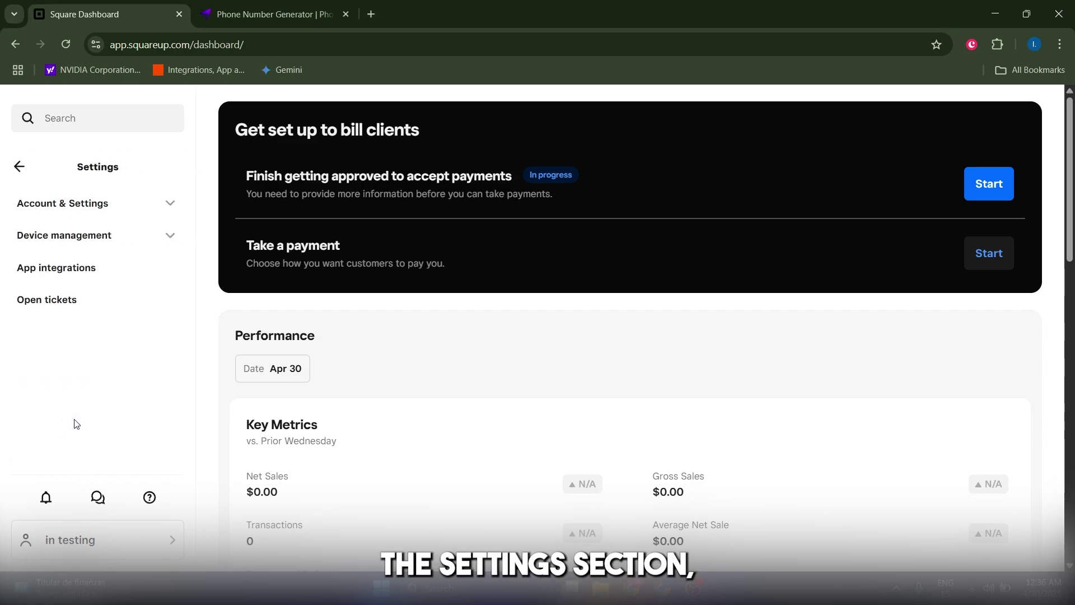
click(114, 203)
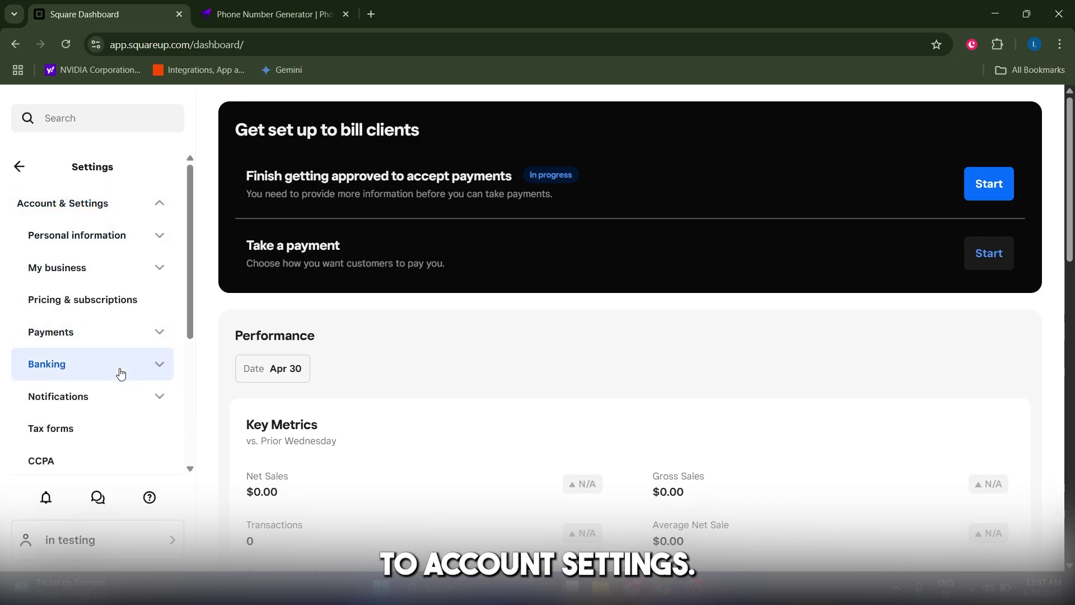
click(108, 282)
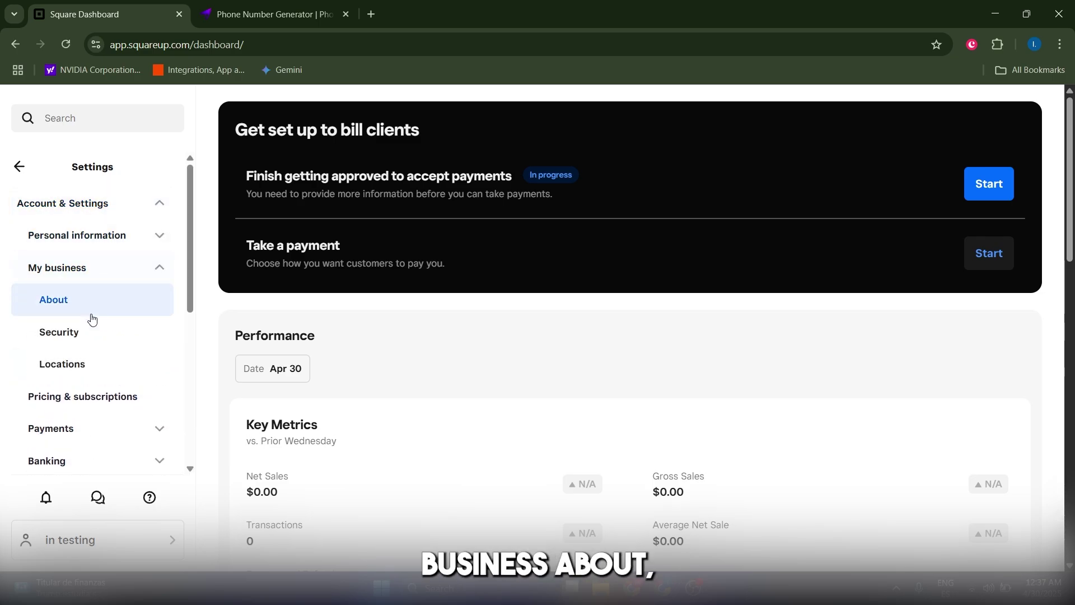
click(75, 307)
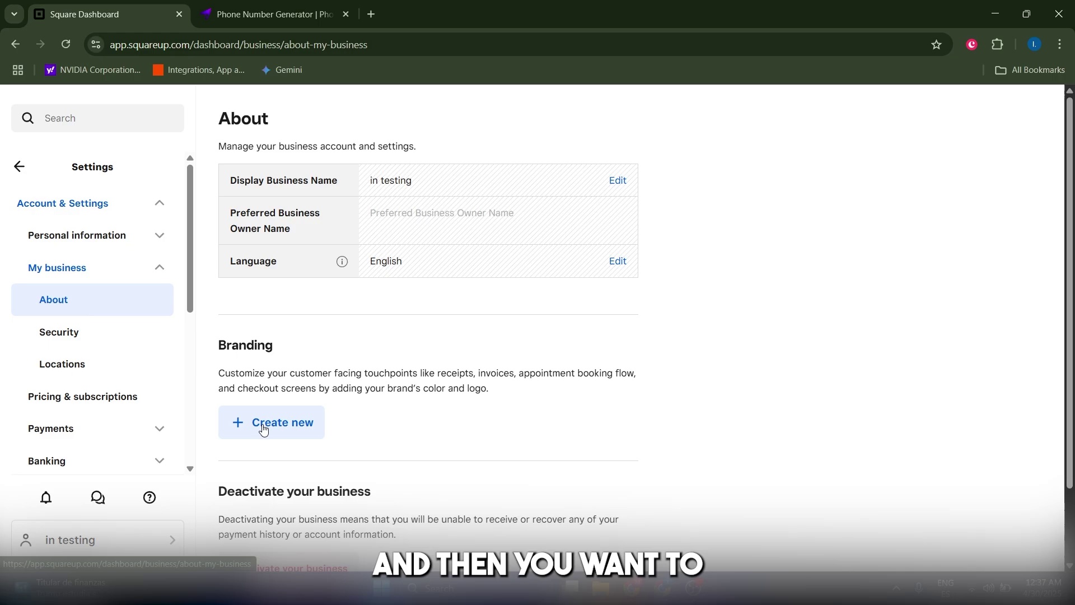
Start creating new branding under Branding to open the Add branding dialog.
click(264, 430)
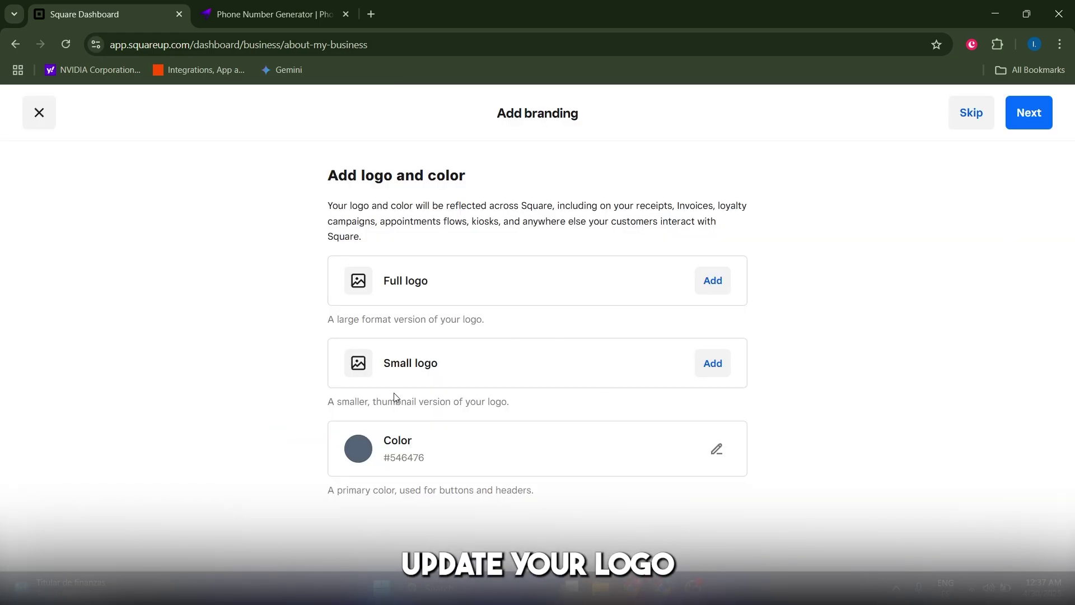